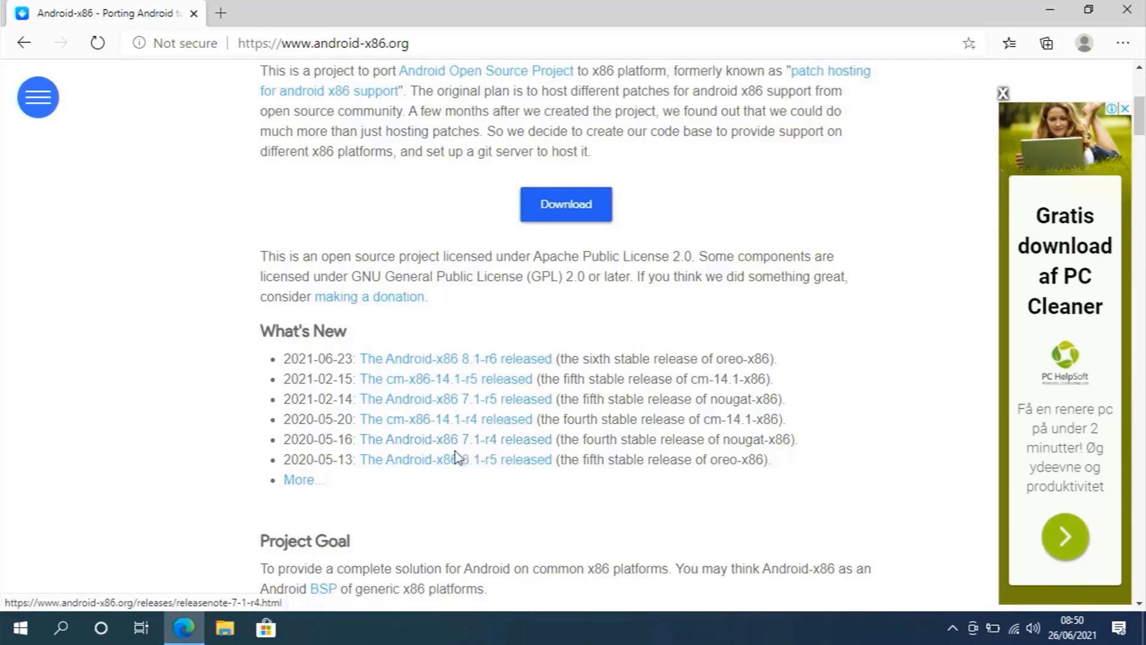
- Find the Android-x86 9.0-r2 release in the full changelog and download its 64-bit ISO file from FossHub
click(316, 480)
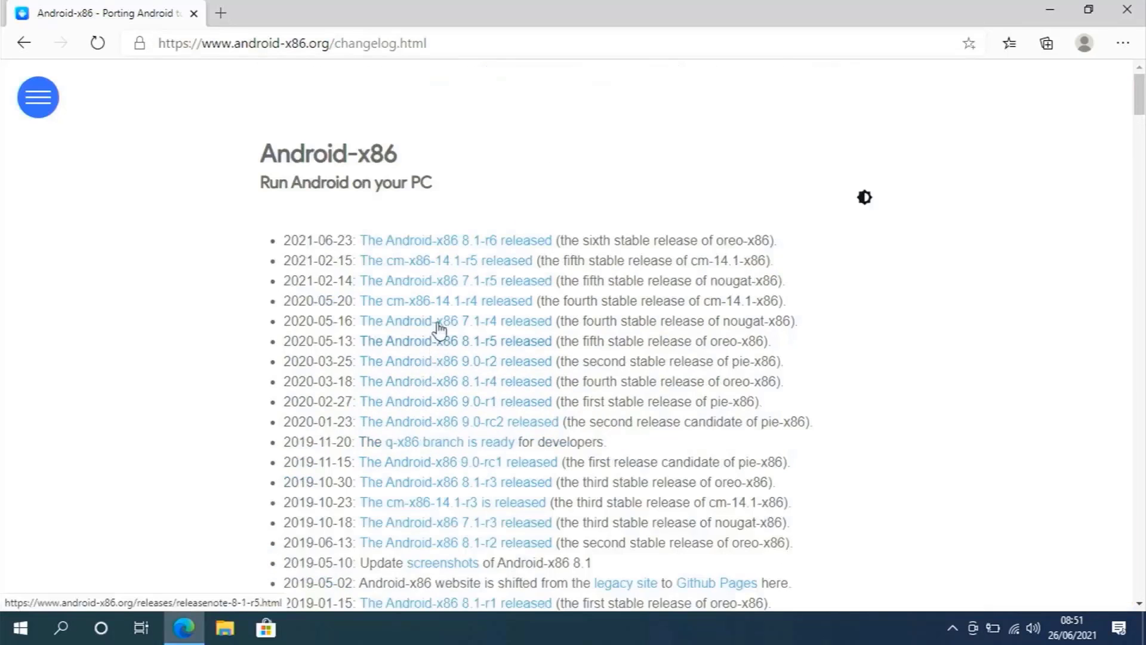
click(468, 367)
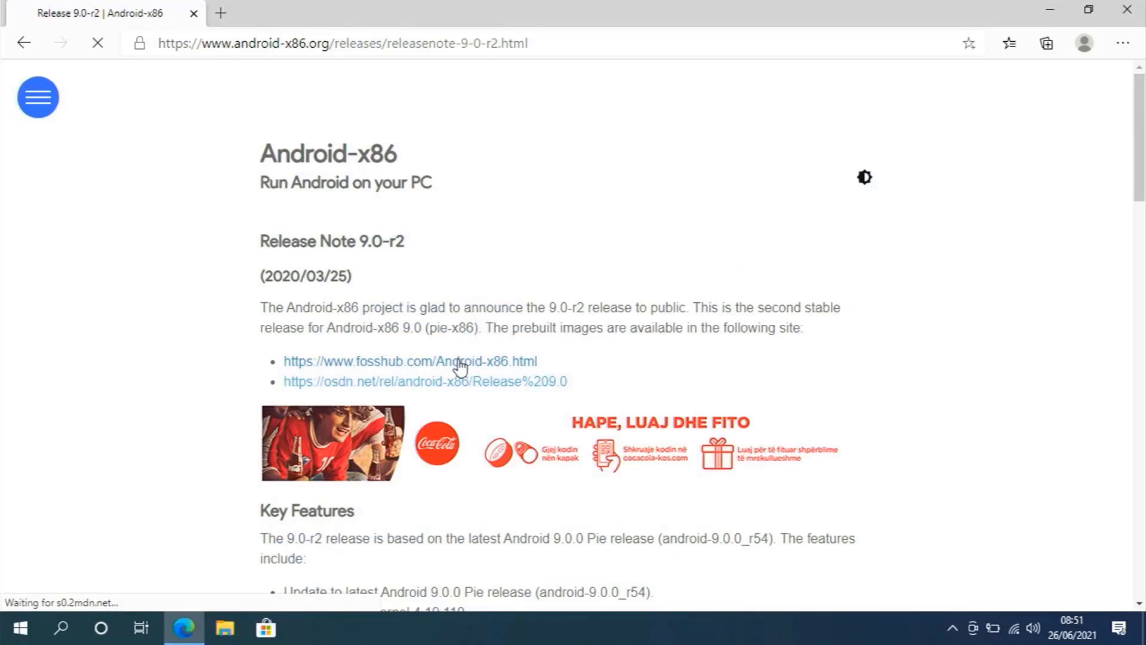
click(459, 364)
scroll(546, 421, down, 4)
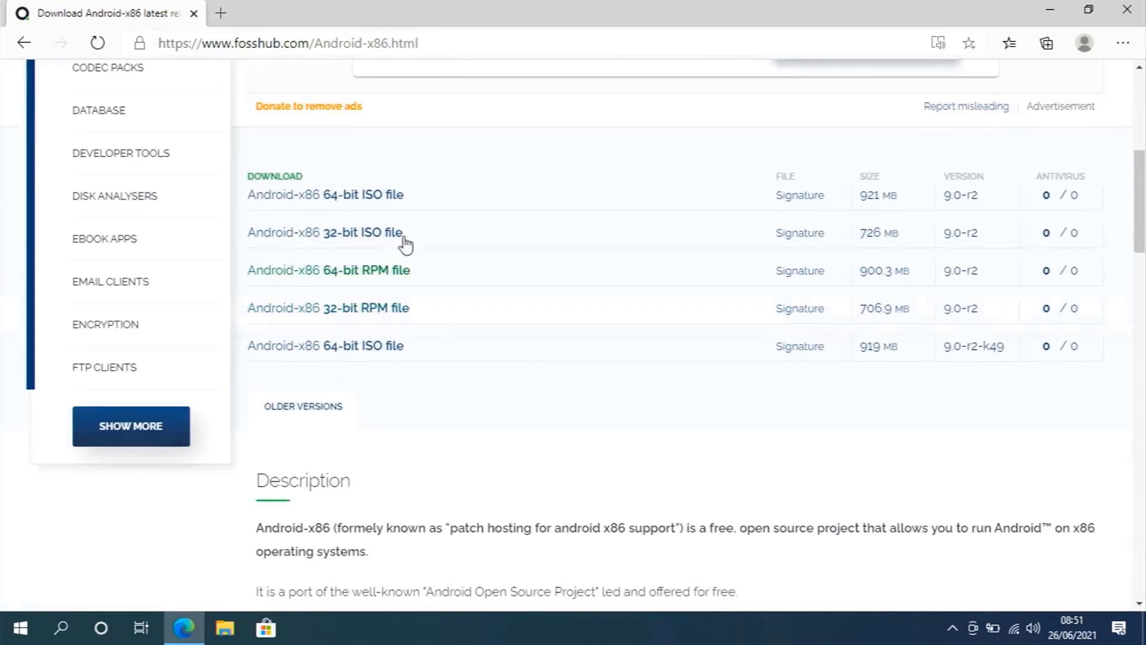
click(375, 197)
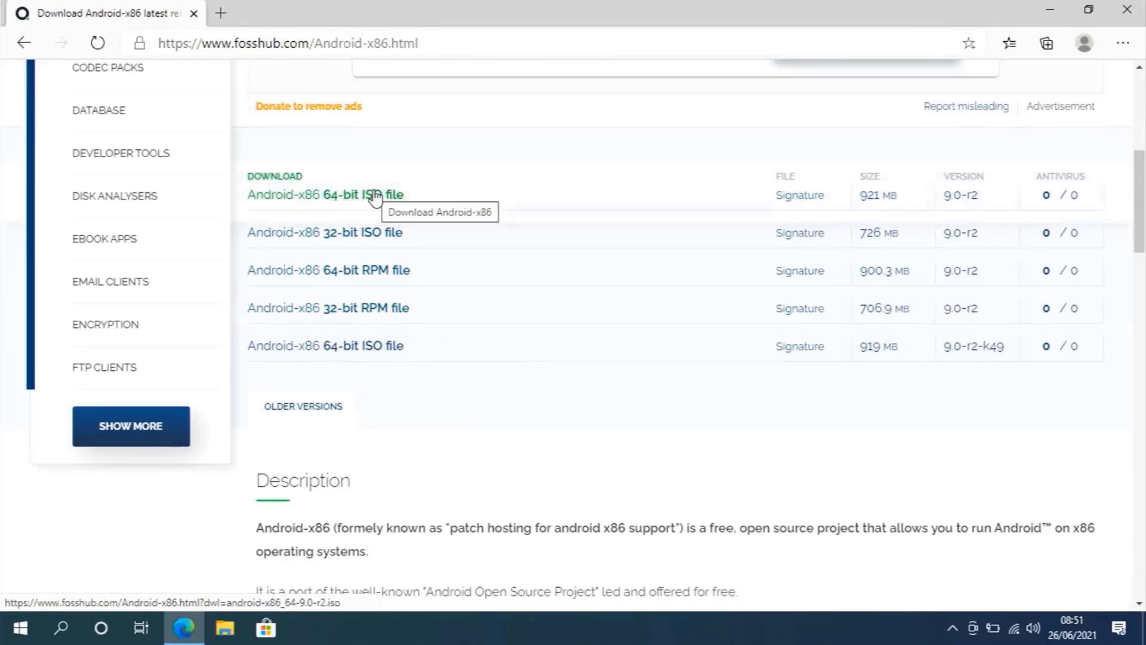
- Go to ventoy.net and download ventoy-1.0.46-windows.zip from the project's GitHub releases page
click(218, 45)
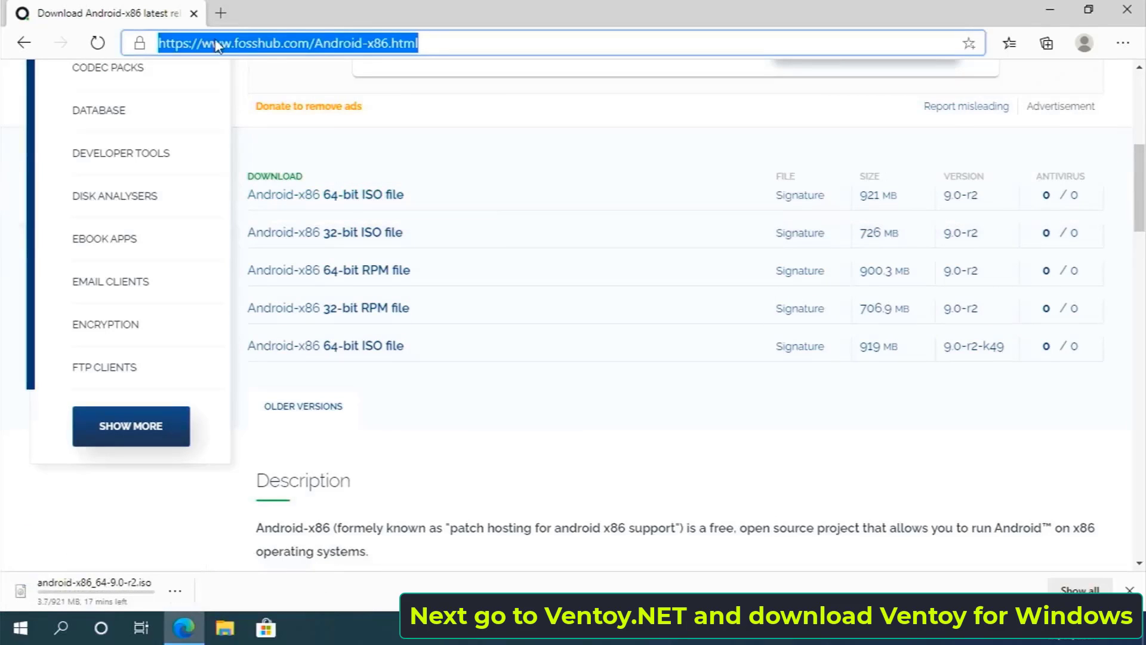
text(ventoy.)
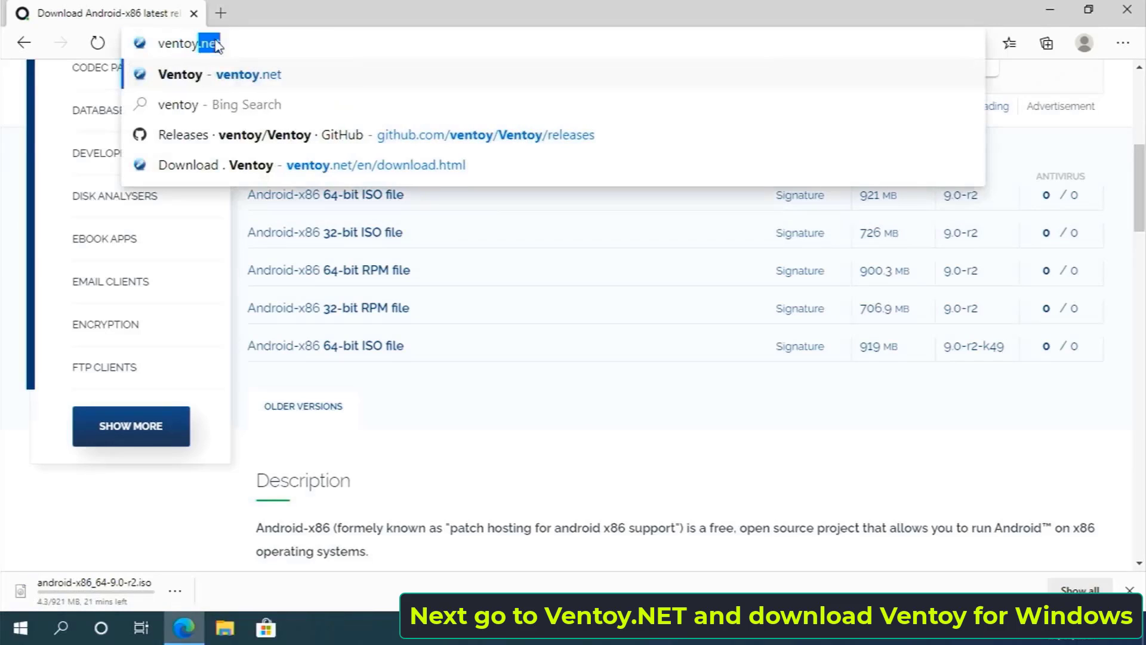
text(net)
key(Return)
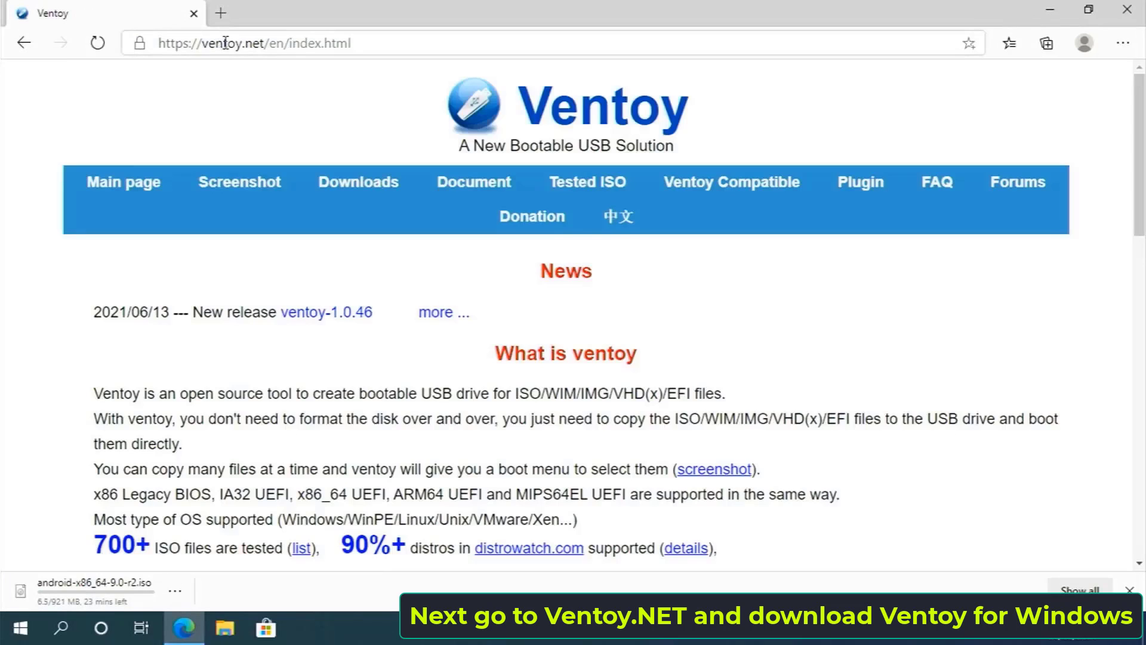
click(346, 179)
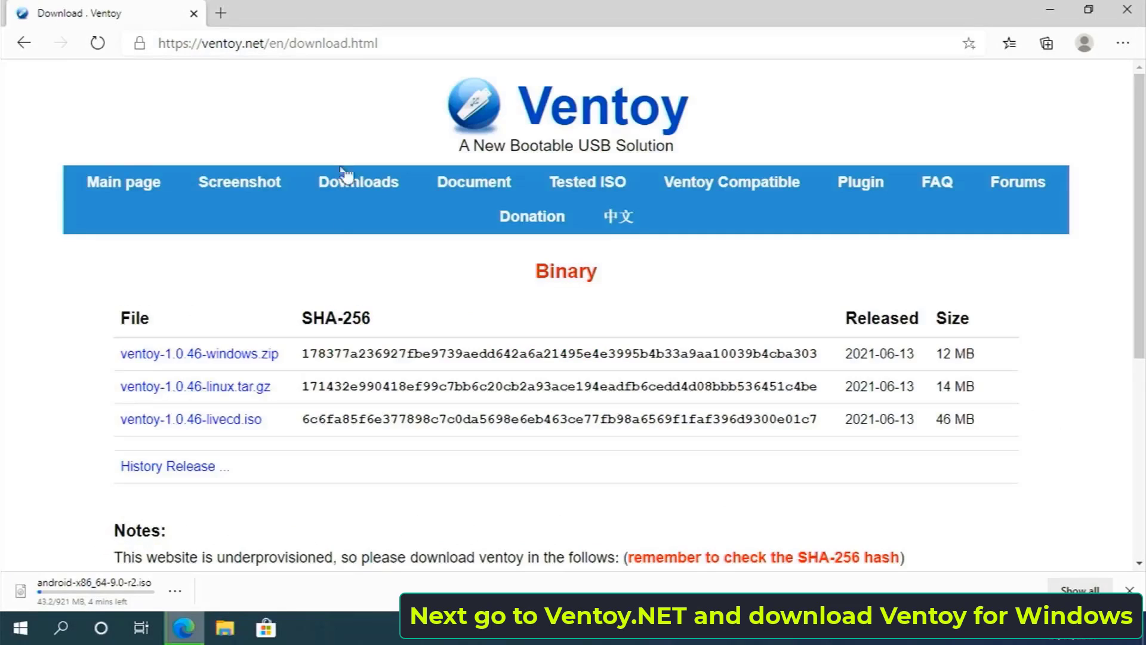
click(233, 356)
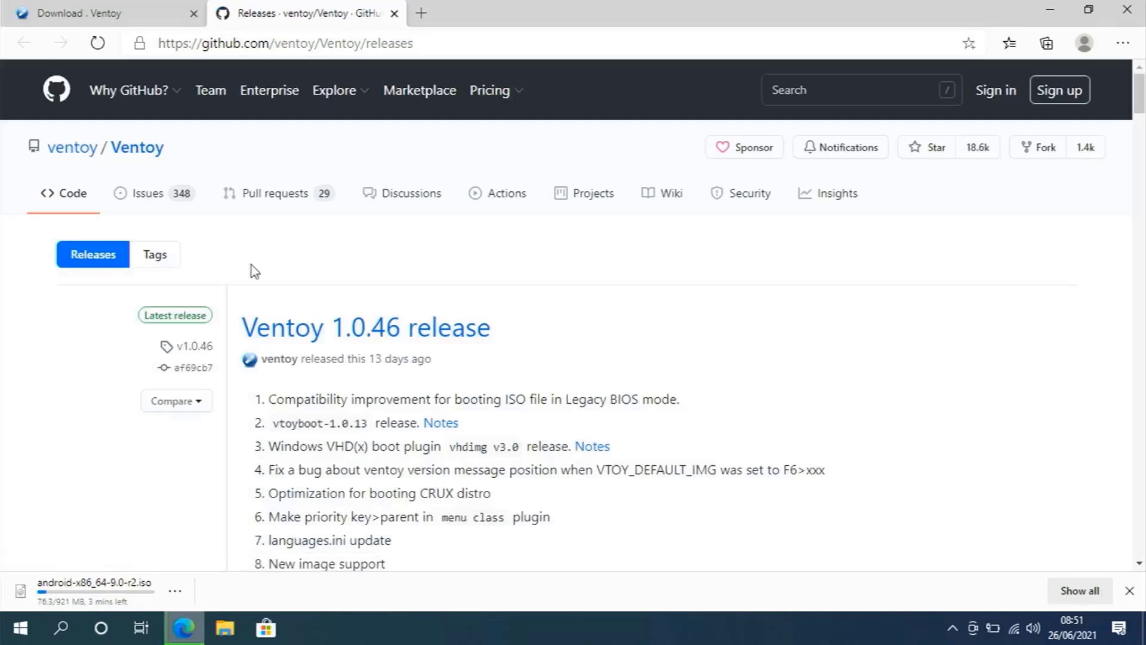
scroll(257, 272, down, 9)
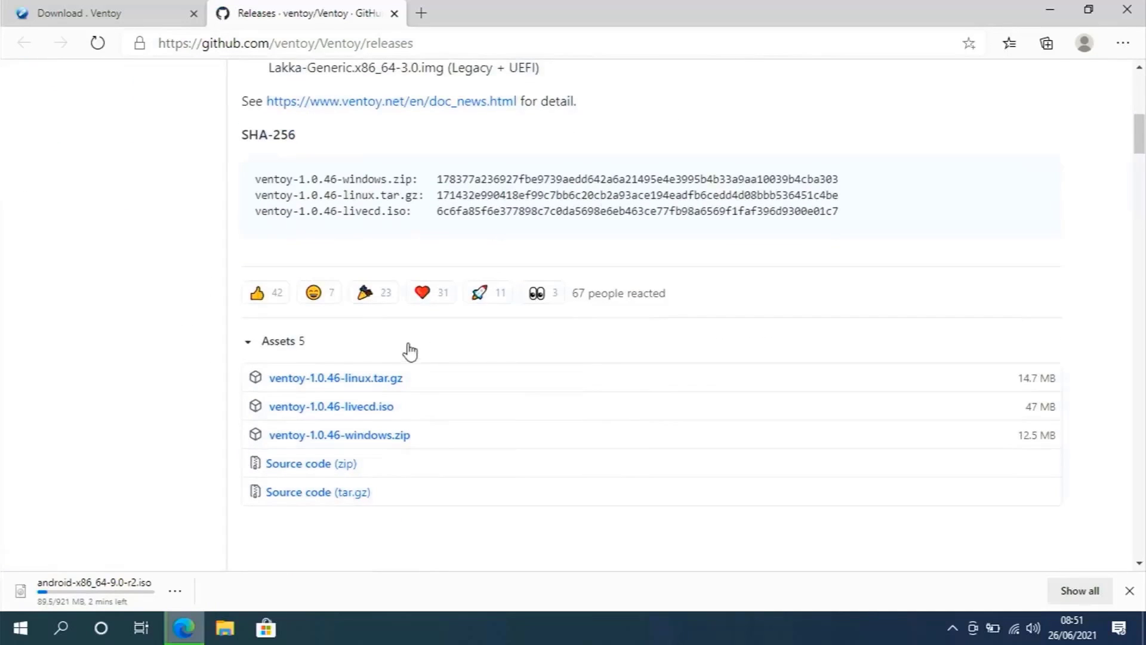
click(362, 434)
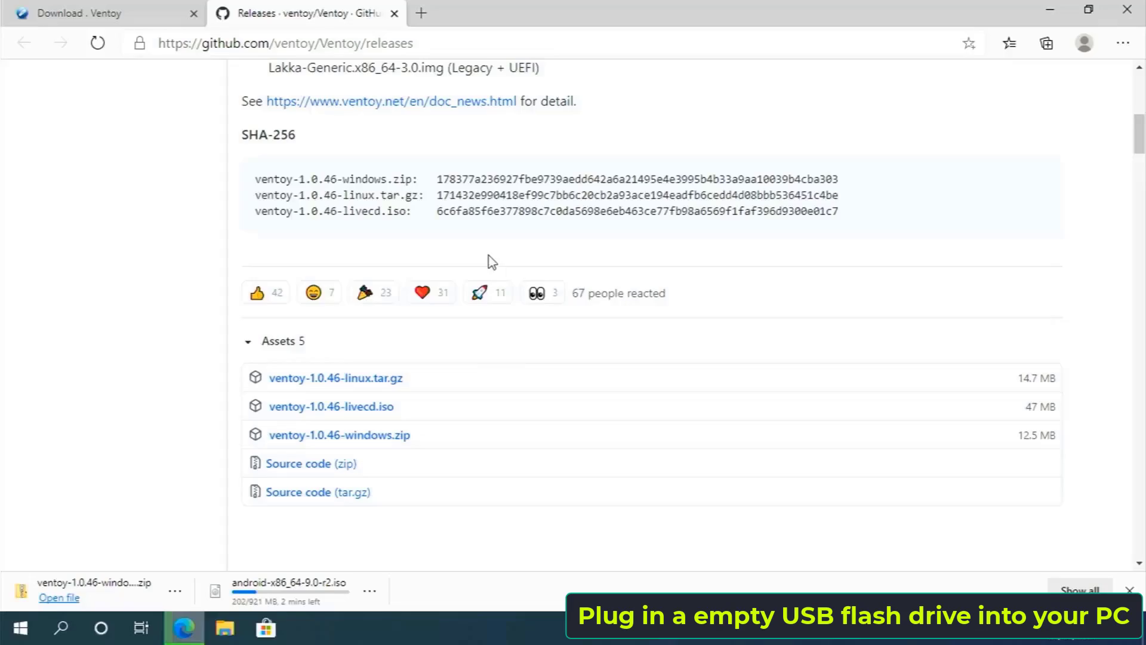
- Minimize the browser and extract the ventoy-1.0.46-windows zip within the Downloads folder, keeping the default destination
click(1049, 10)
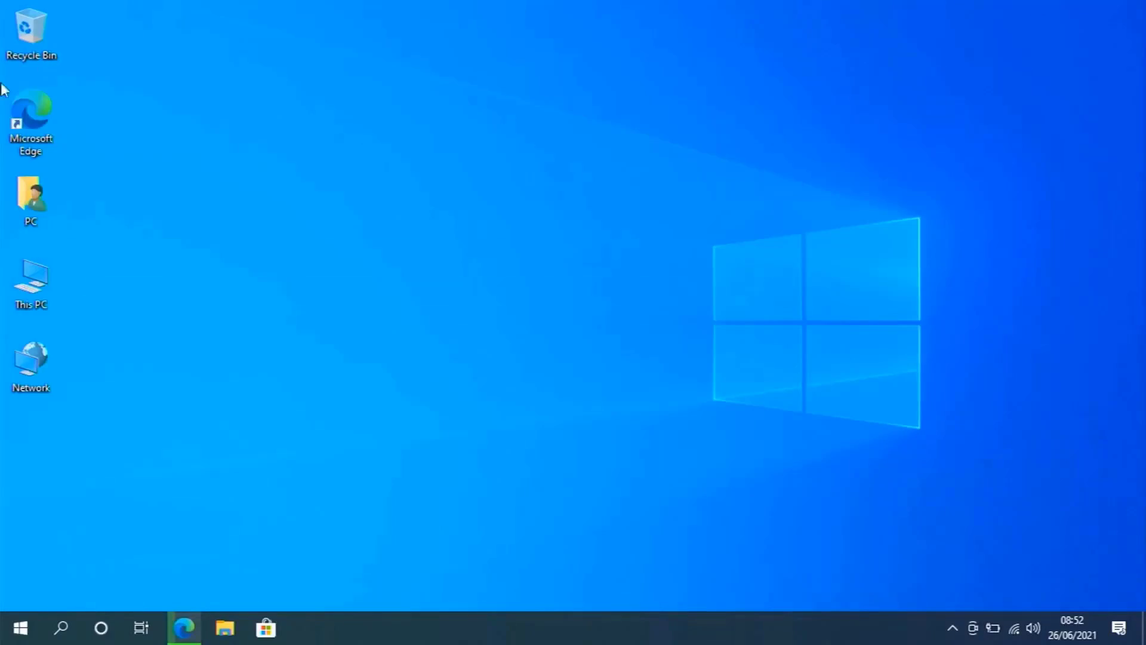
double_click(45, 270)
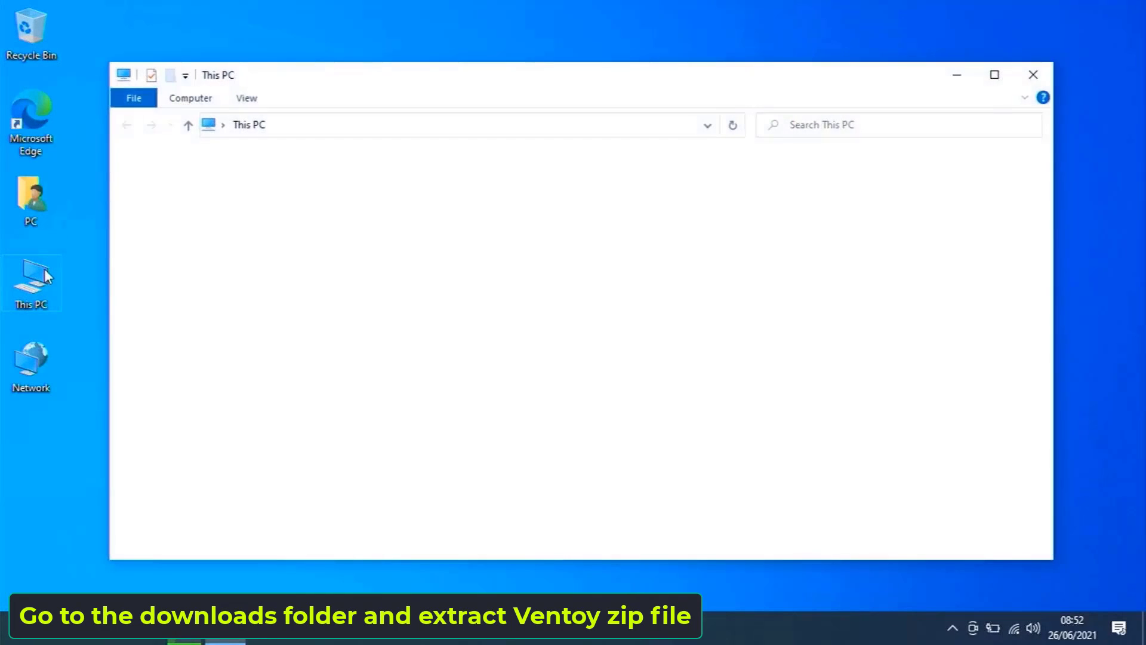
double_click(377, 258)
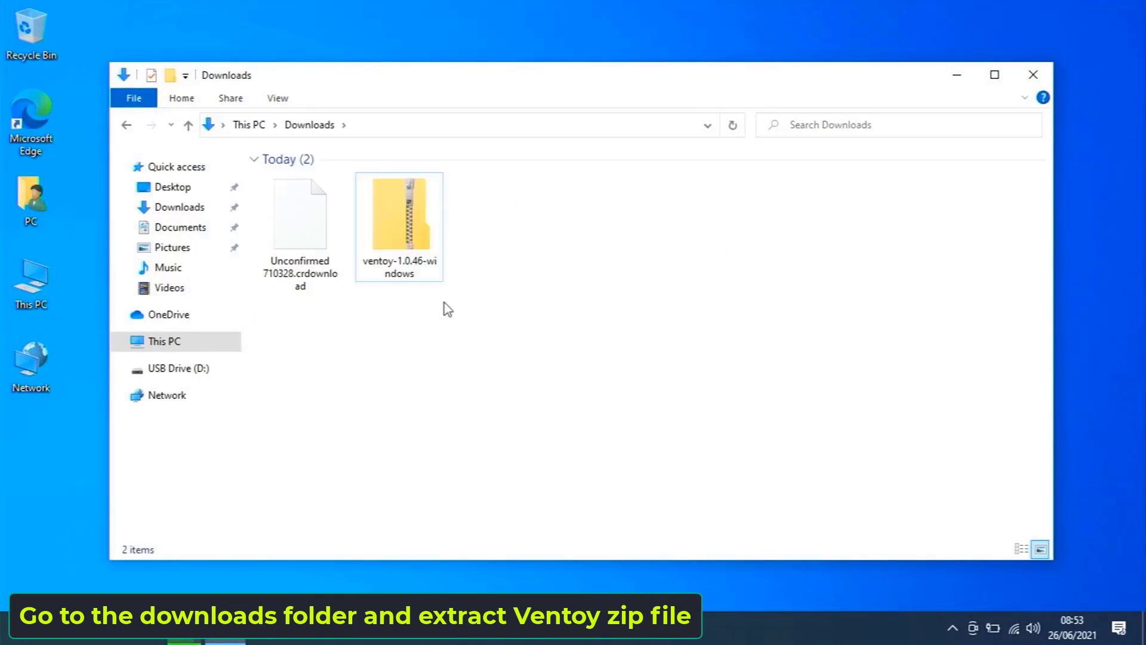
drag(396, 263, 496, 288)
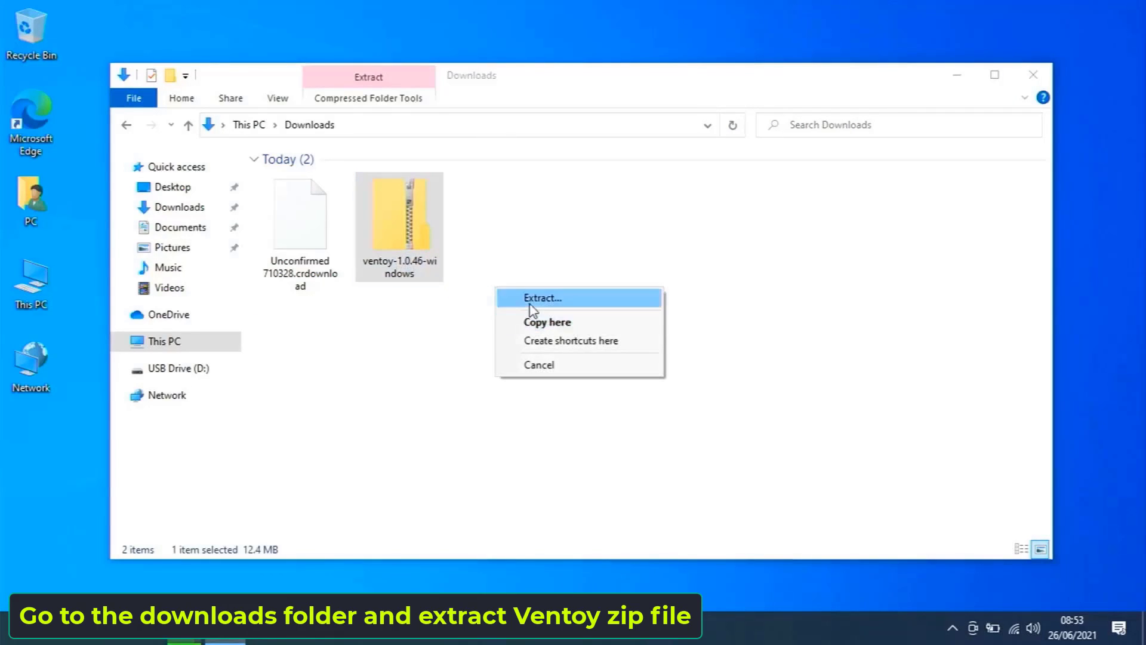
click(531, 299)
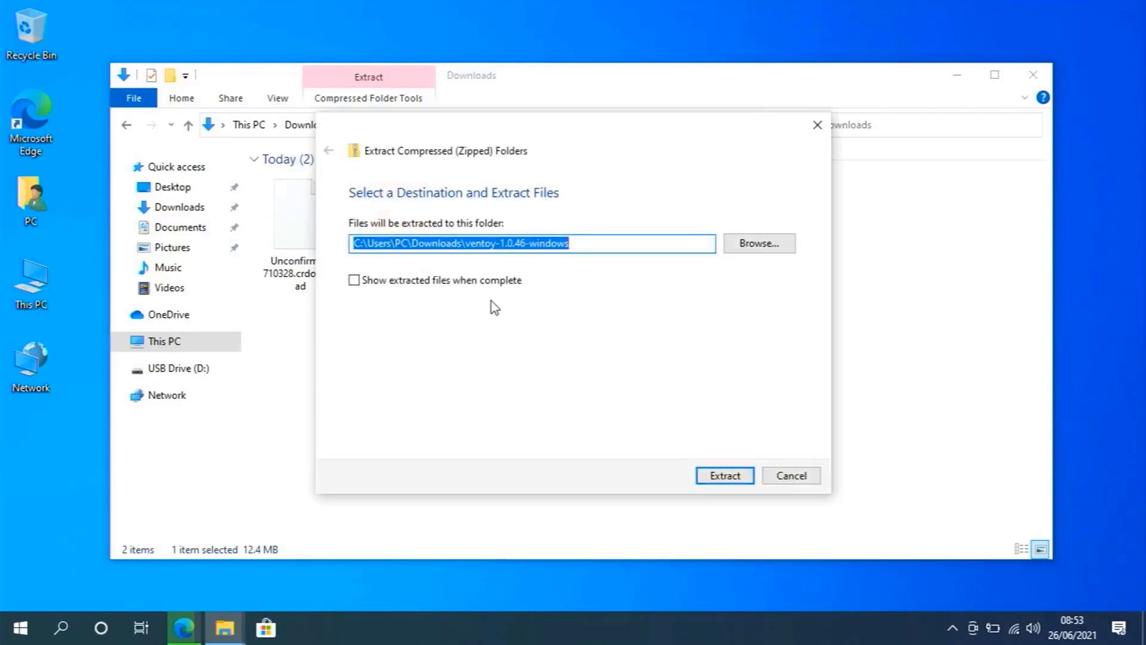
click(704, 476)
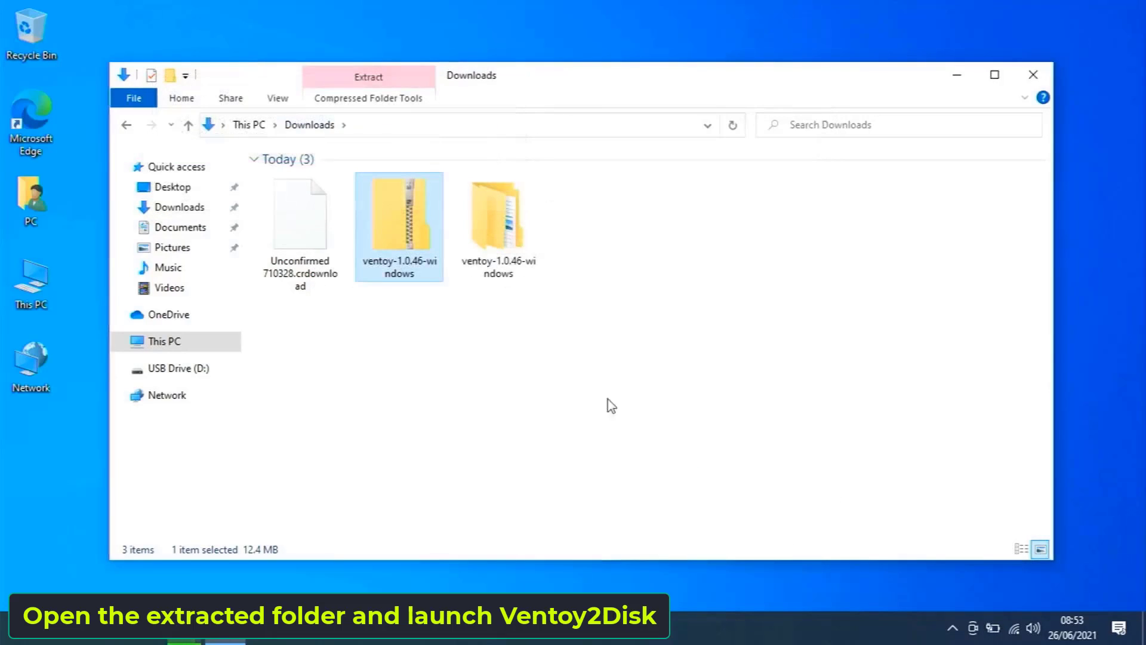
- Launch Ventoy2Disk from the extracted ventoy-1.0.46 folder and allow it to make changes to the device
double_click(512, 274)
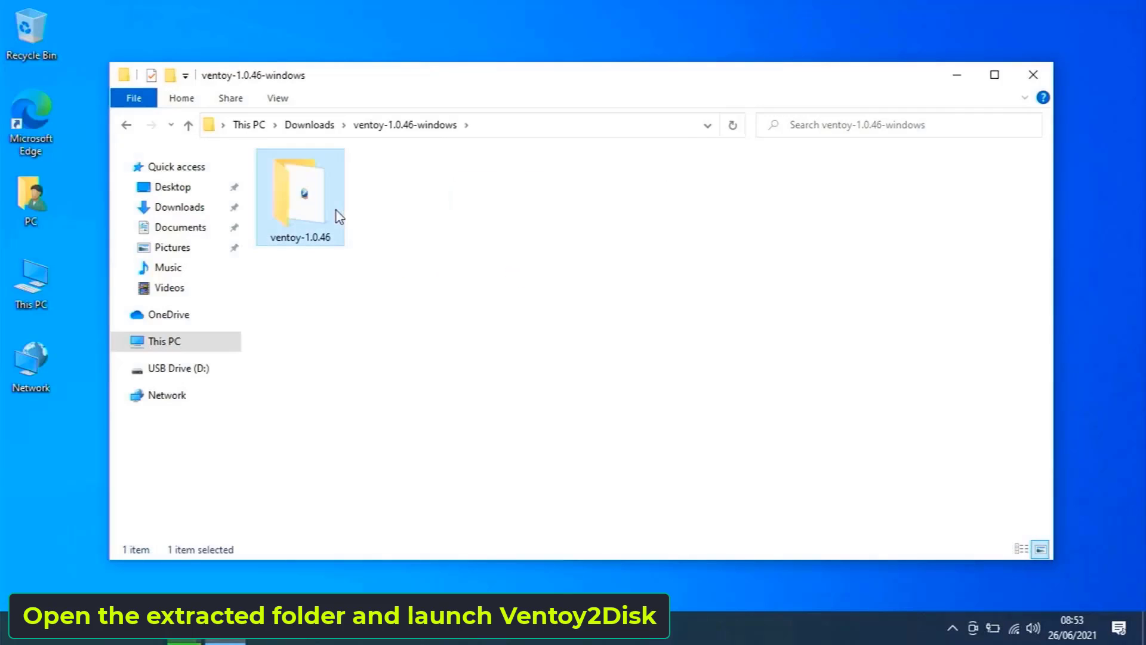
double_click(336, 210)
click(607, 200)
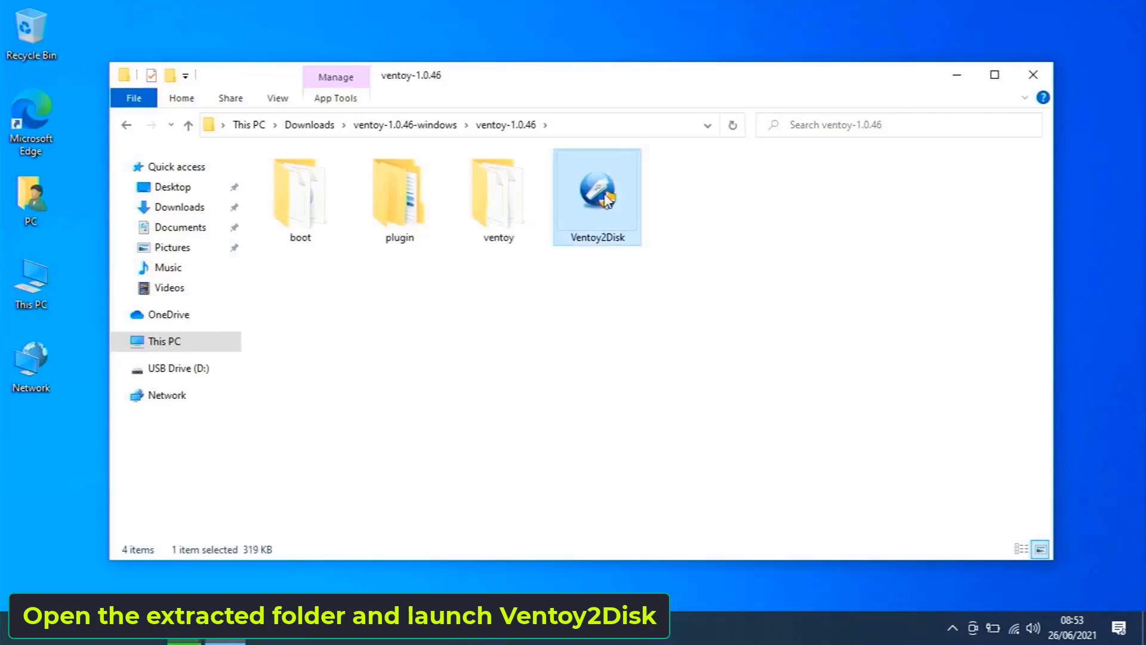
double_click(607, 200)
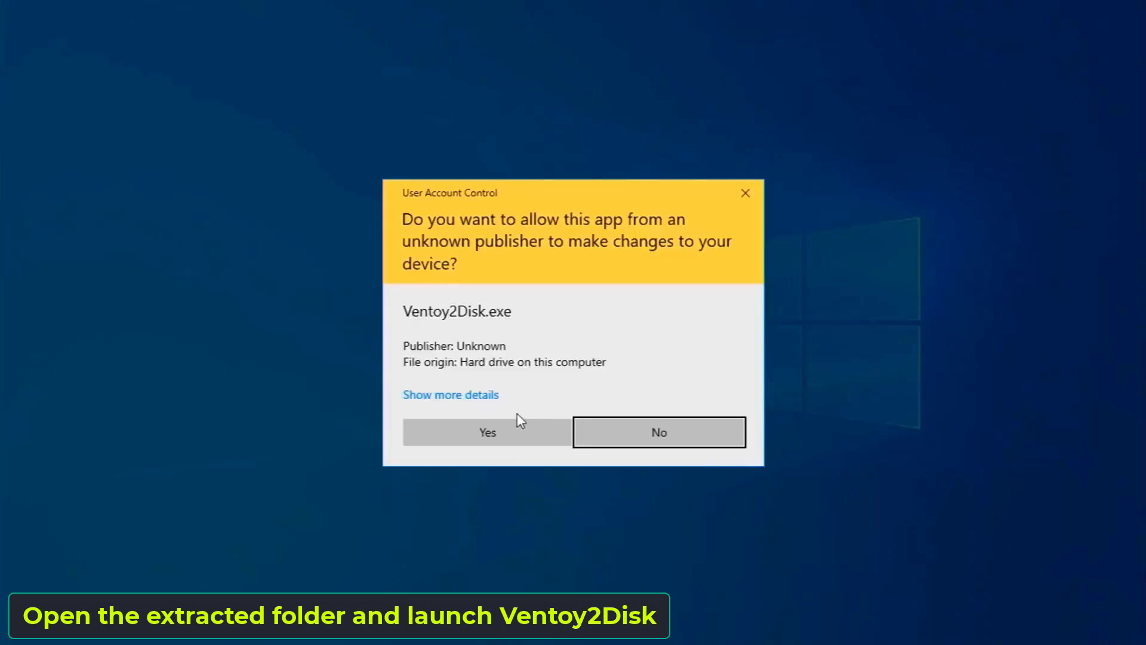
click(508, 433)
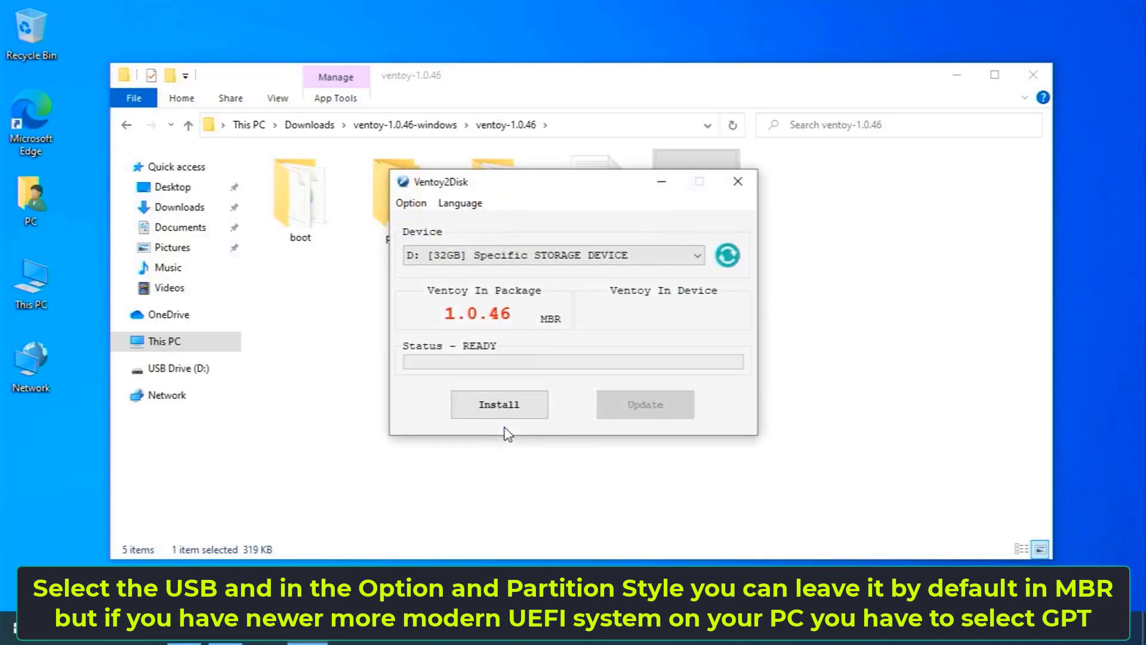
- Choose the D: [32GB] storage device as the Ventoy target and set the partition style to GPT
click(494, 261)
click(499, 271)
click(410, 203)
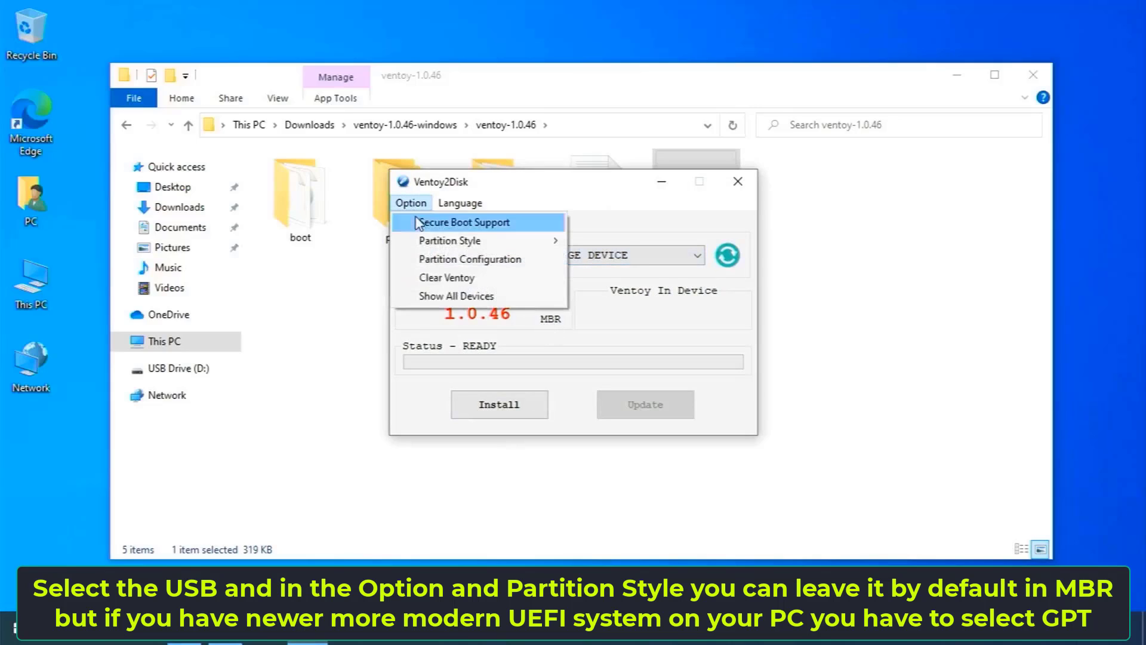
mouse_move(456, 241)
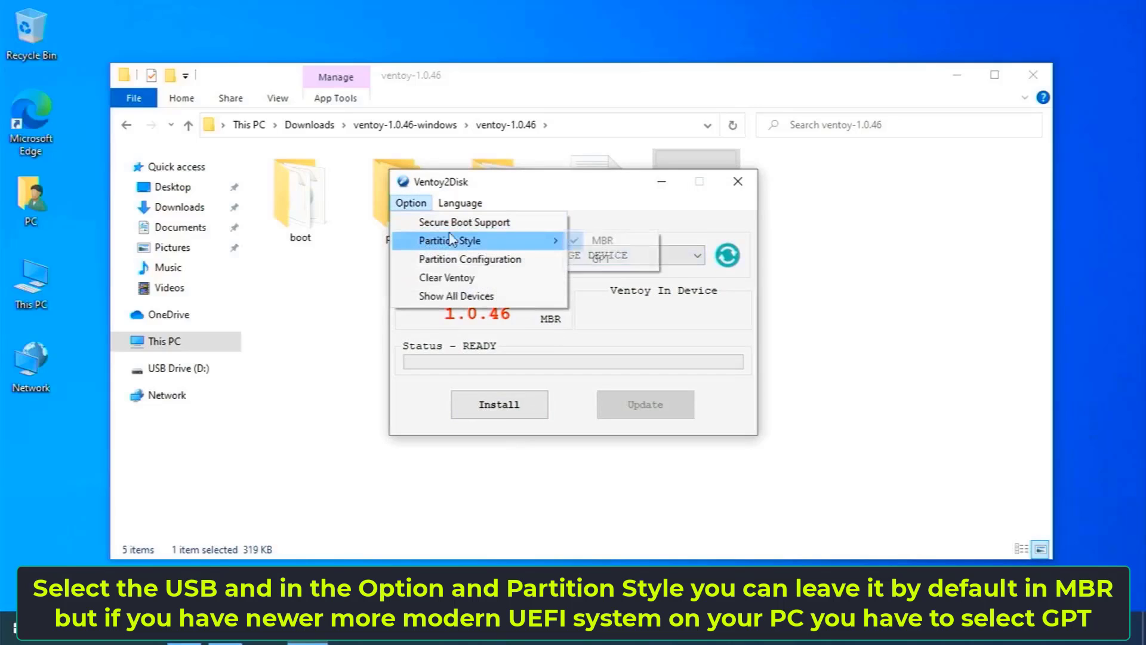
click(615, 259)
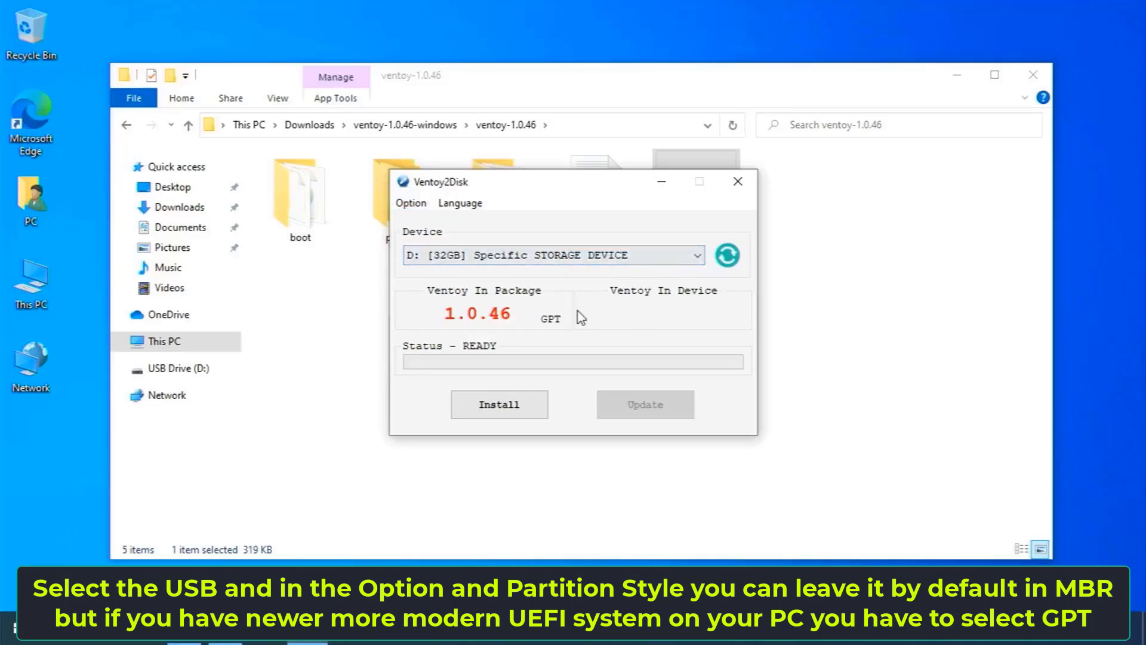
- Install Ventoy on the selected USB drive, accepting both format warnings, and close Ventoy2Disk when it finishes
click(493, 412)
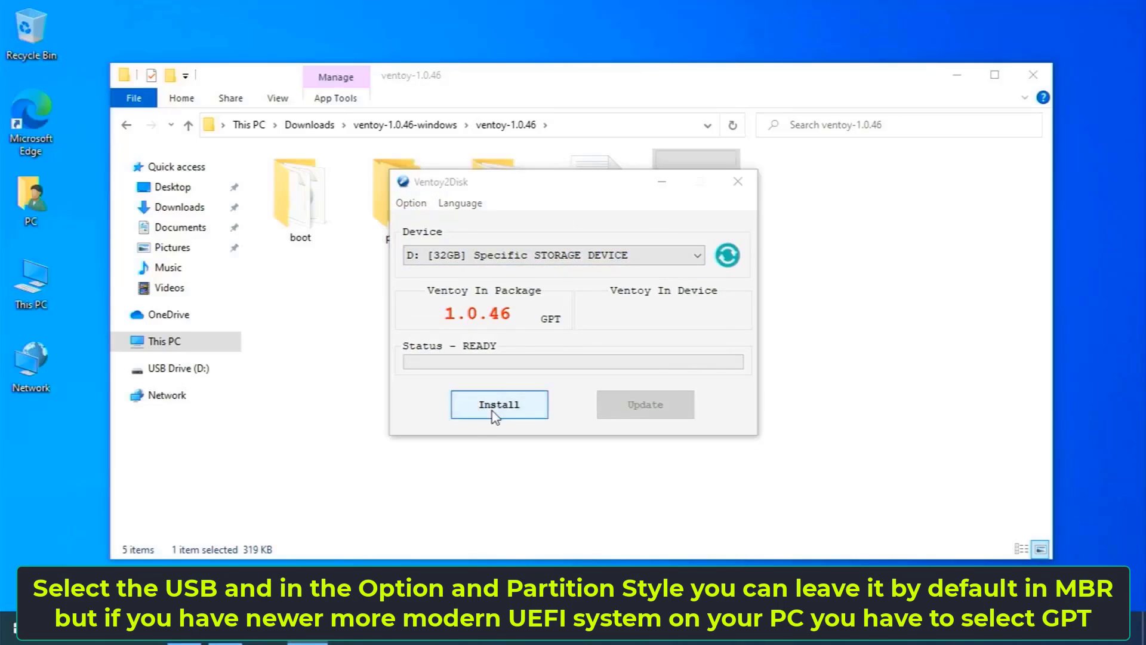
click(621, 374)
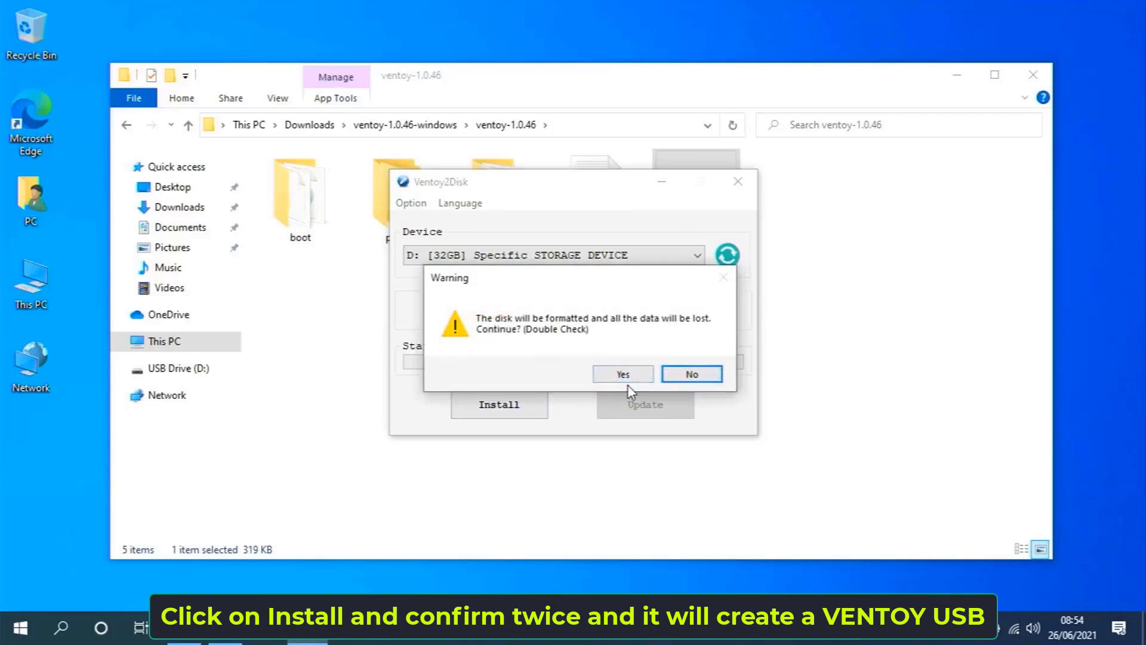
click(627, 375)
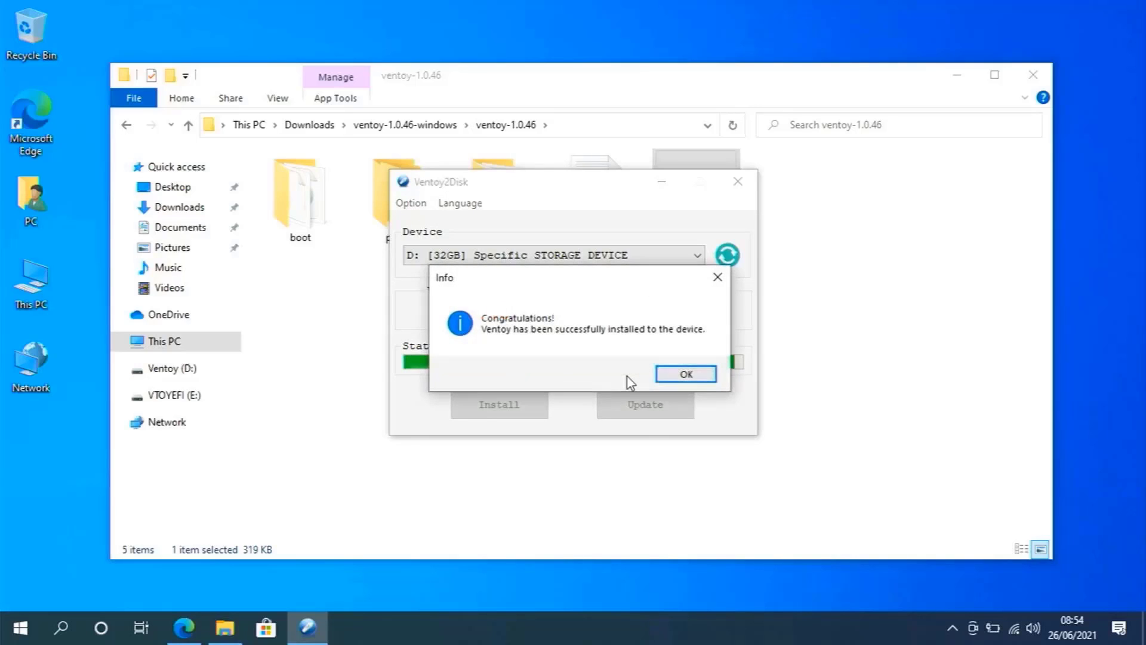
click(683, 375)
click(741, 189)
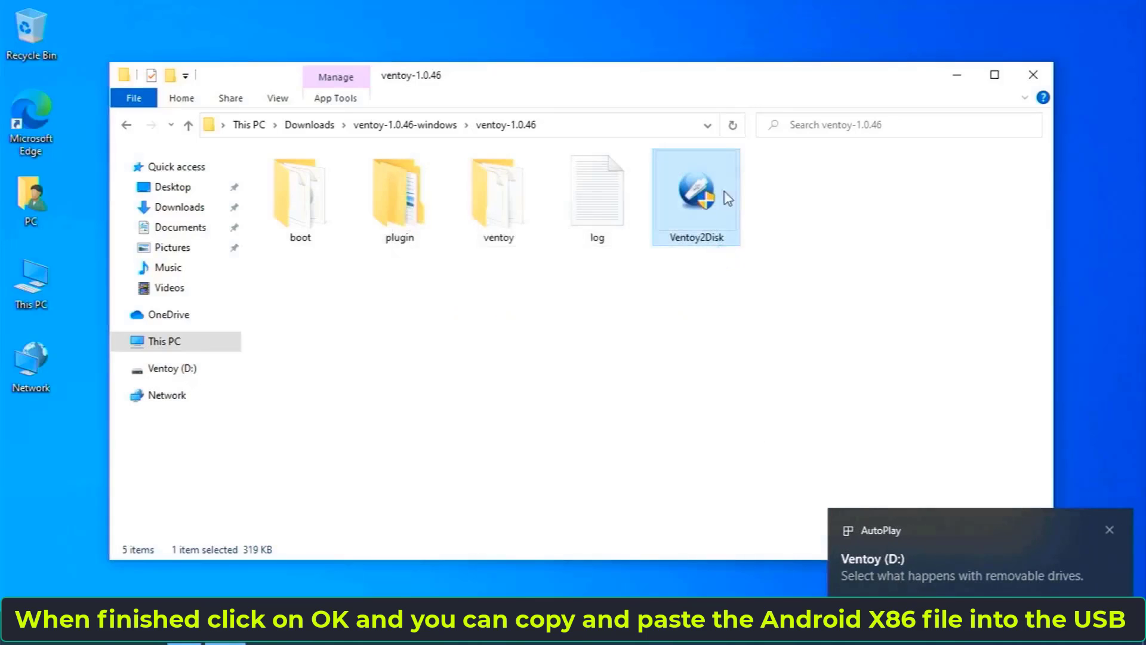
- Return to the Downloads folder and copy the android-x86_64-9.0-r2 ISO file
click(127, 126)
click(127, 126)
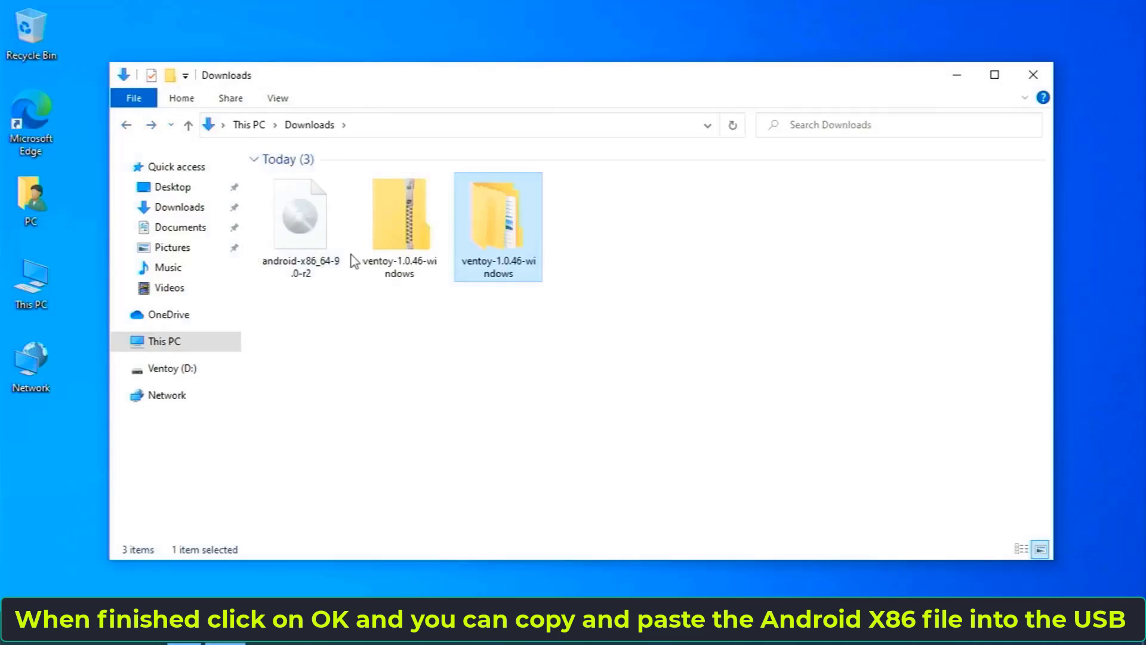
click(307, 231)
right_click(298, 239)
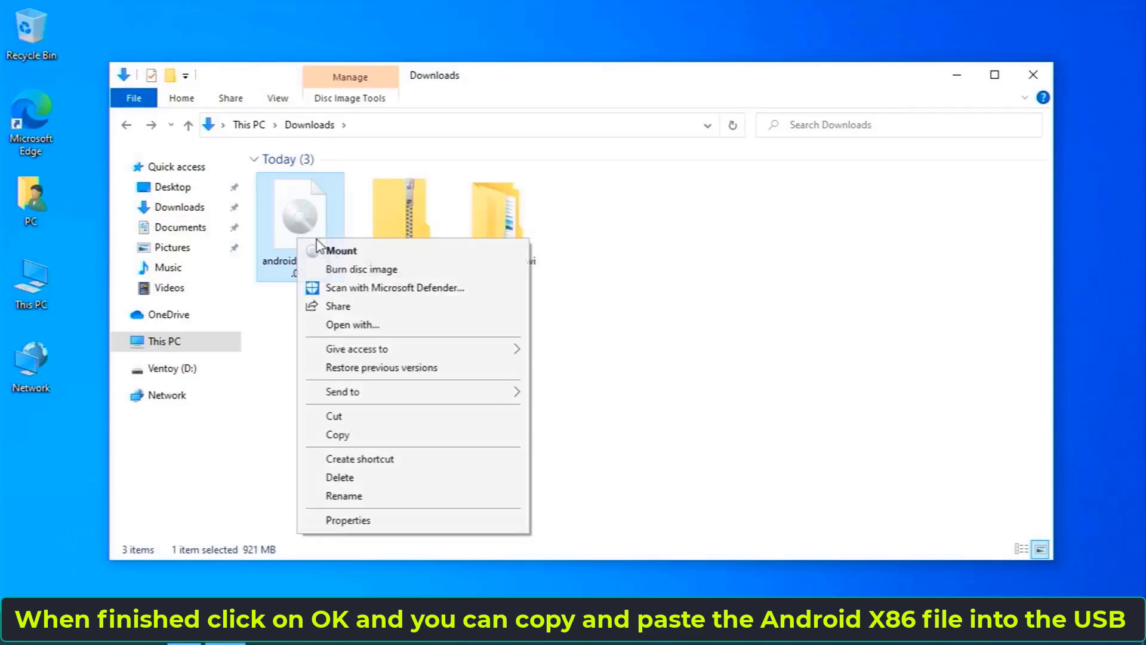
click(334, 436)
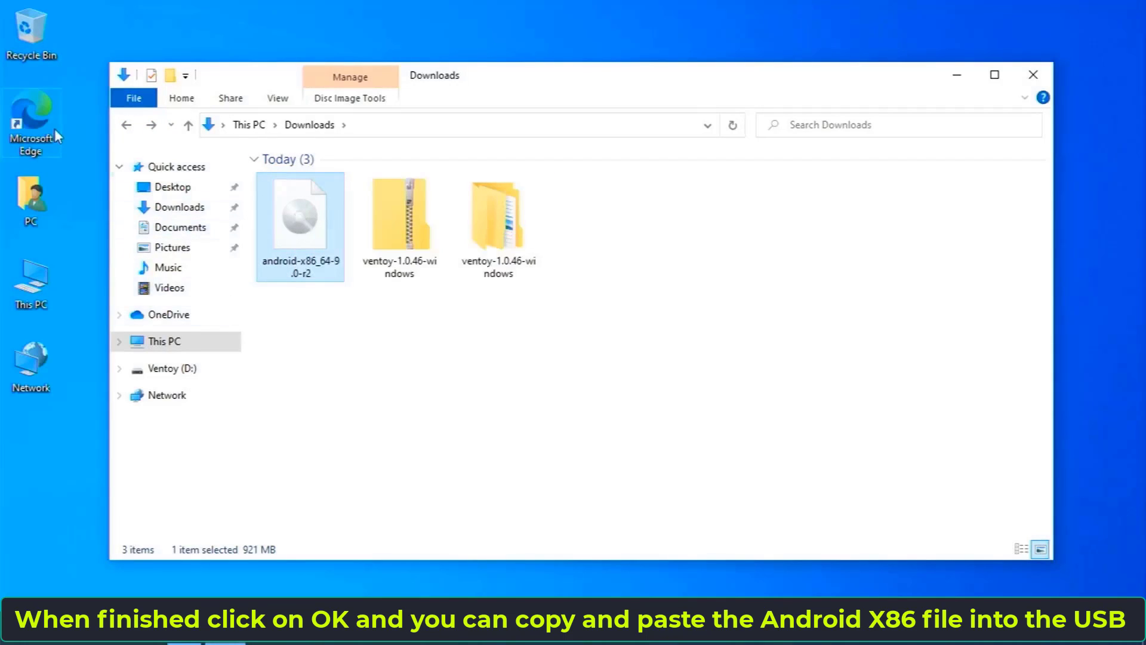
- Paste the copied Android ISO into the Ventoy (D:) drive and close both File Explorer windows
double_click(28, 276)
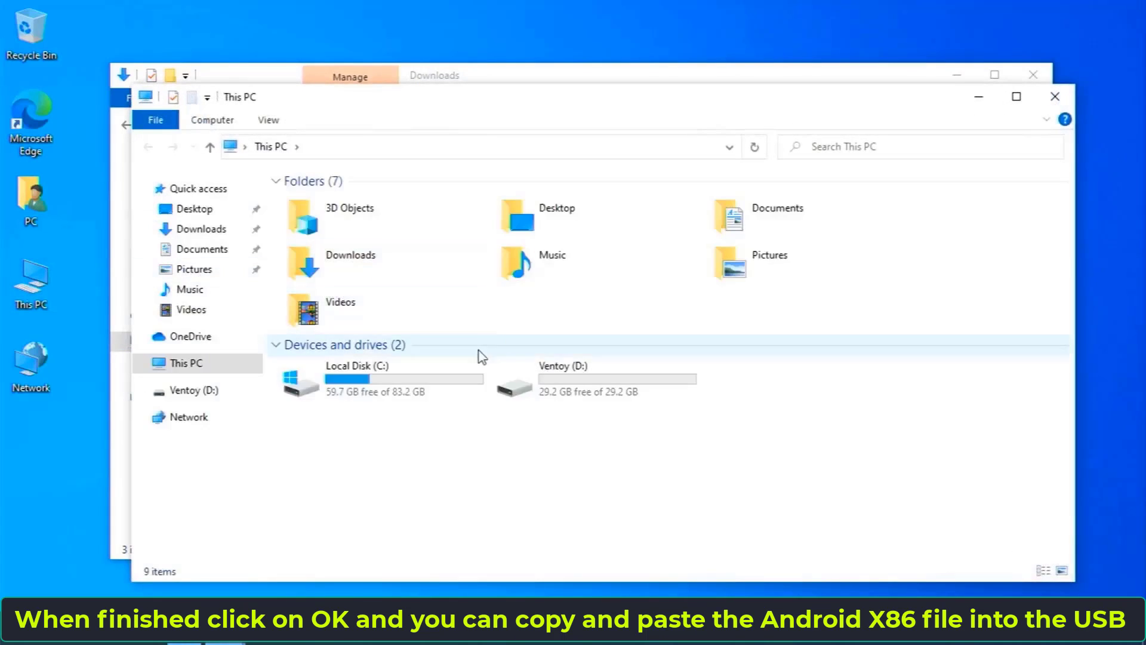
click(554, 374)
double_click(554, 373)
right_click(441, 321)
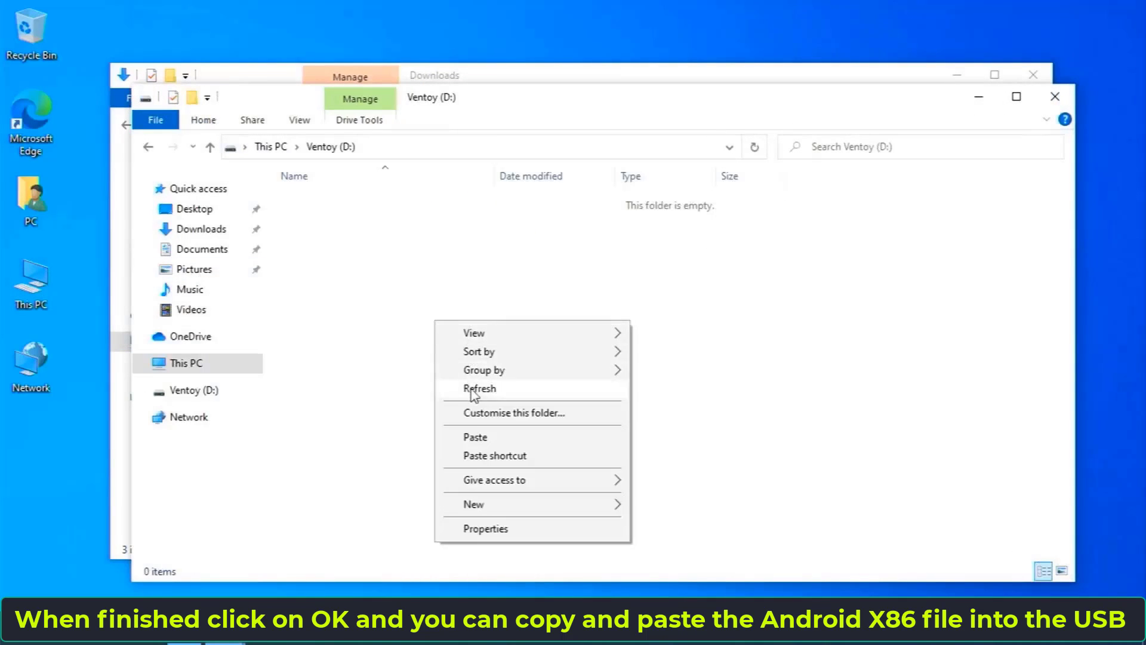
click(473, 436)
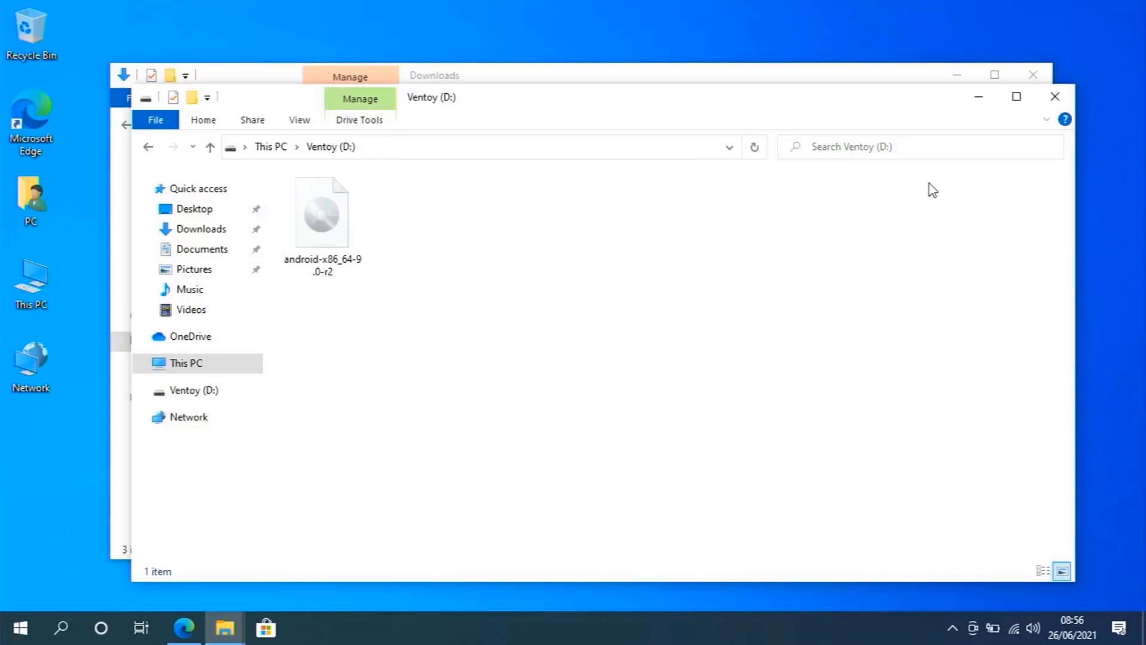
click(1055, 96)
click(1033, 75)
click(483, 354)
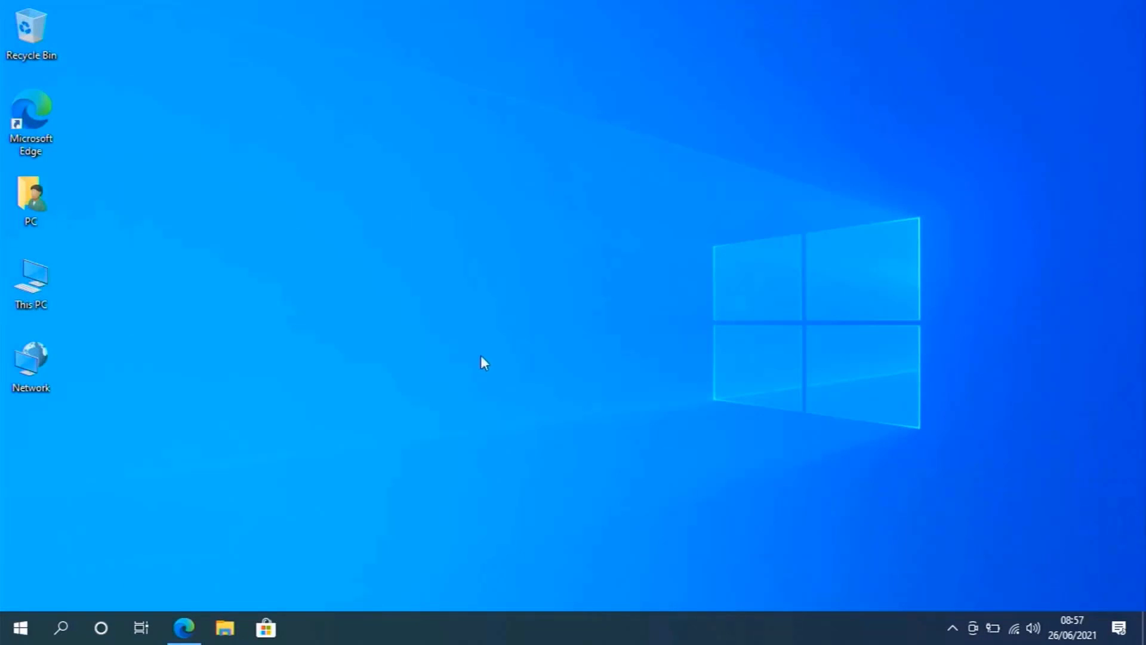
- Restart the Windows PC
click(20, 626)
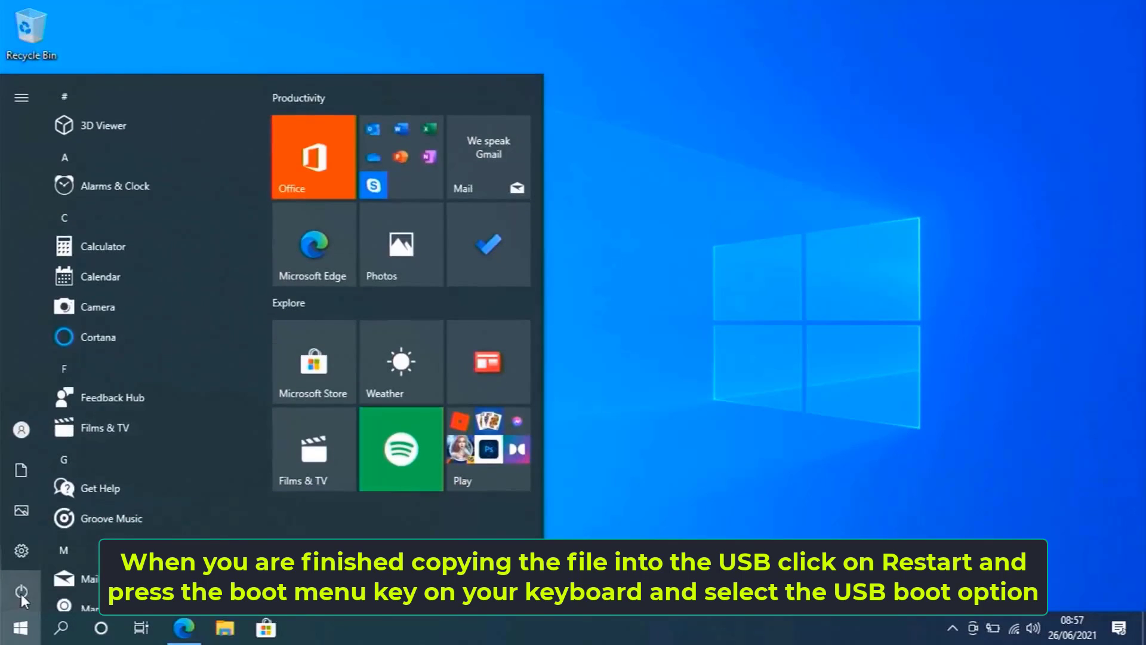
click(20, 594)
click(58, 547)
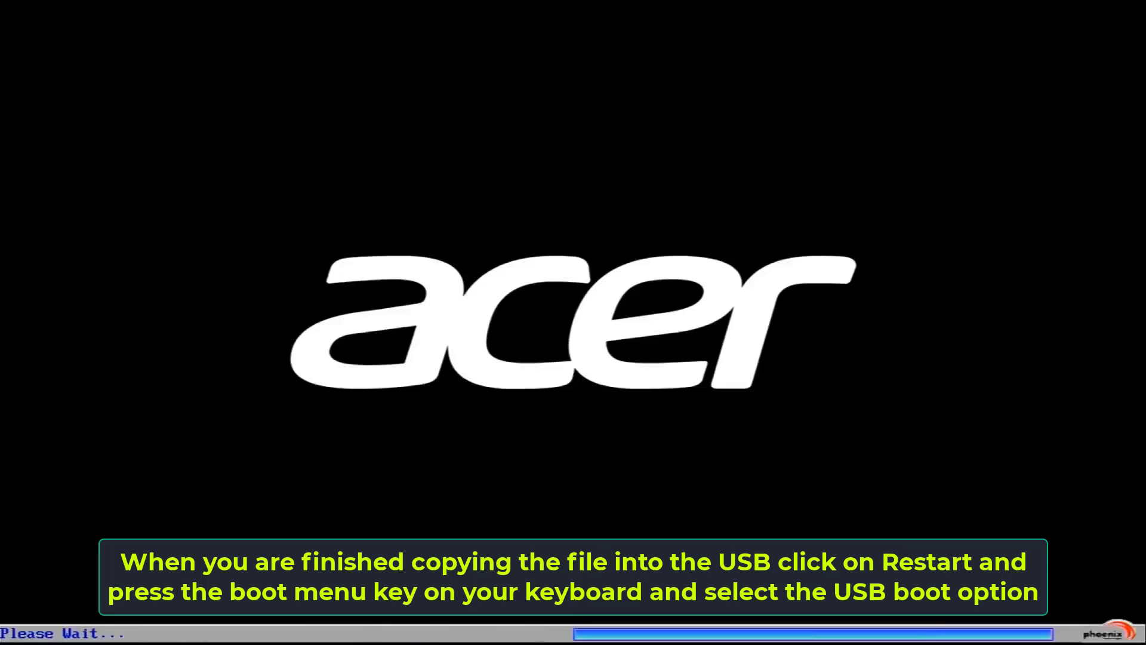
- Boot the PC from the USB HDD storage device and start the Android-x86 9.0-r2 ISO on it
key(Up)
key(Up)
key(Down)
key(Down)
key(Down)
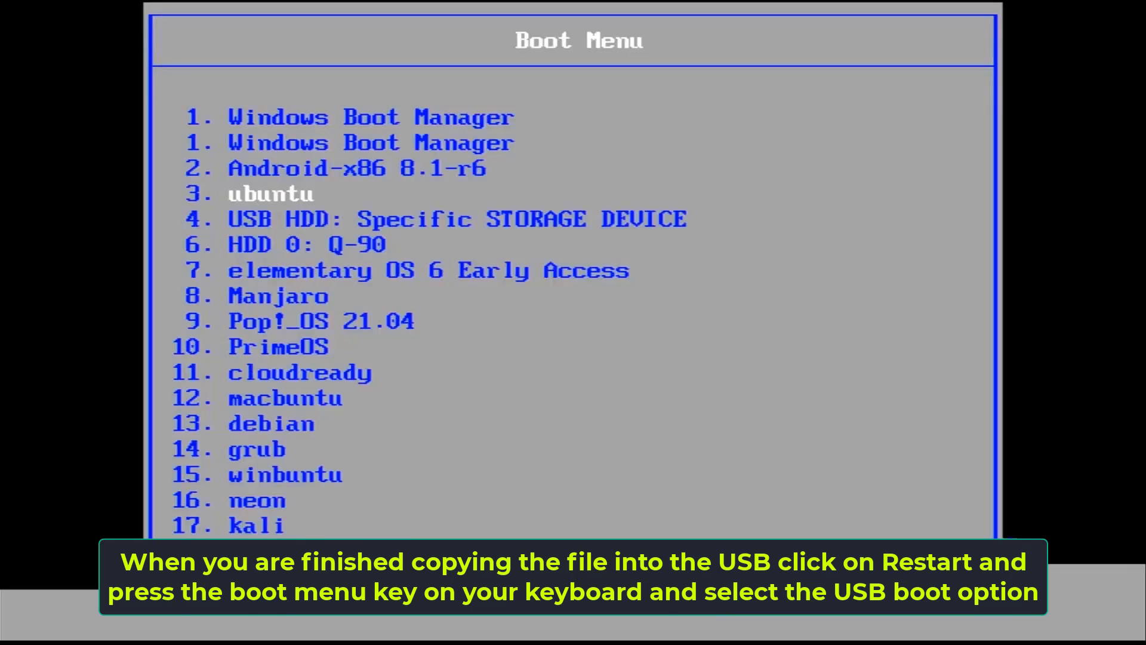
key(Return)
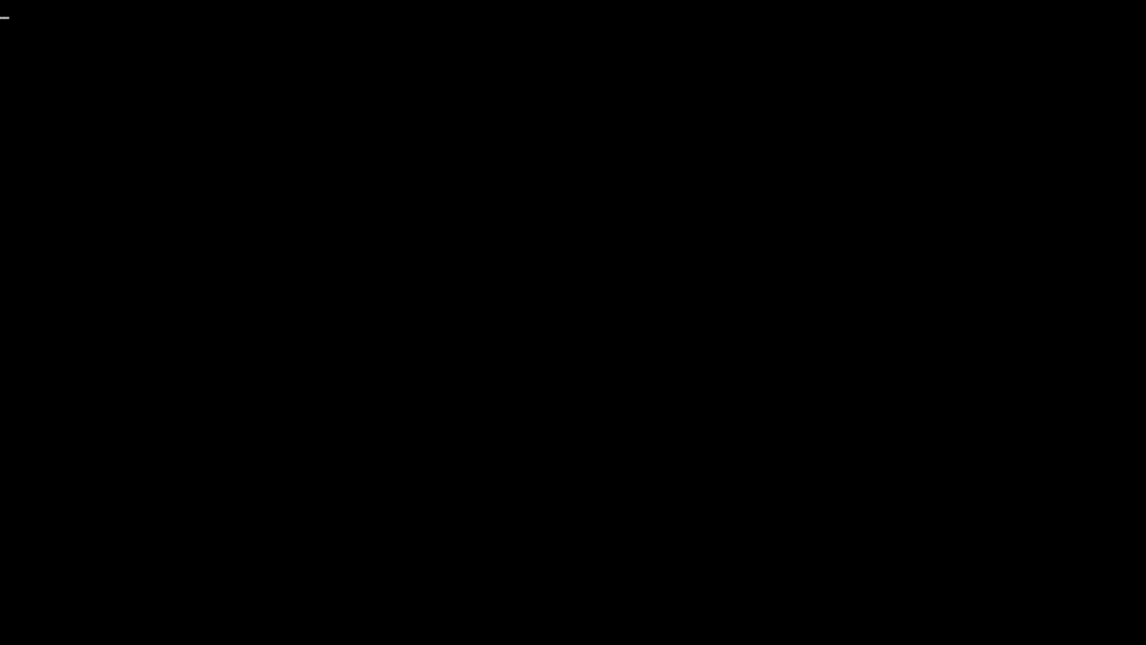
key(Return)
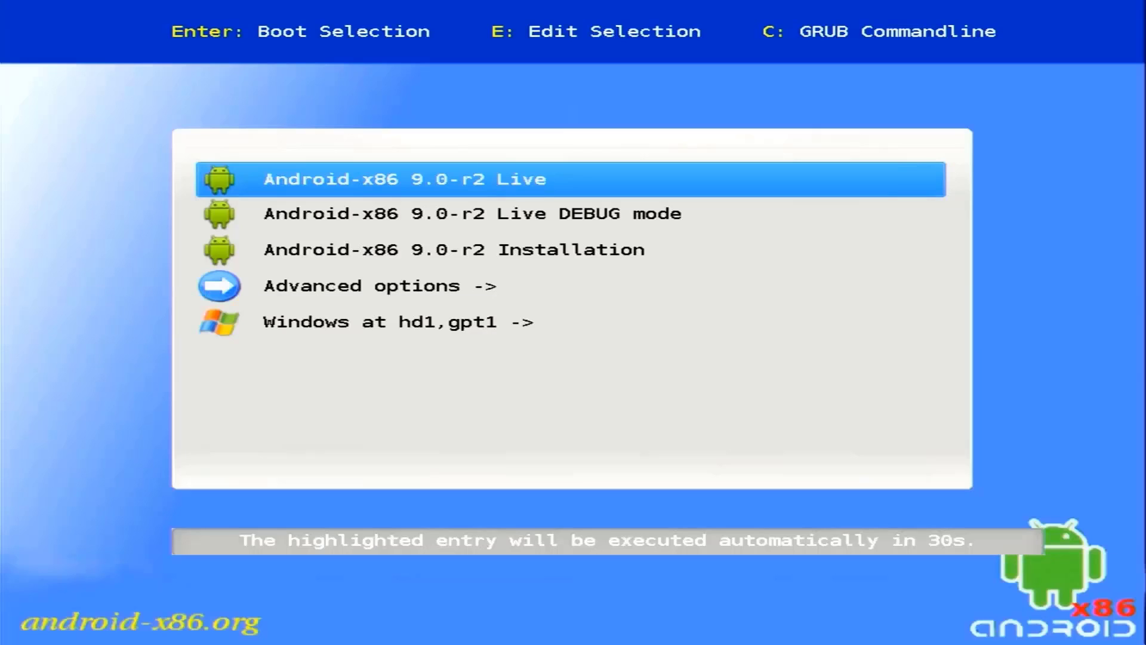
- Start the Android-x86 9.0-r2 Installation from the ISO's boot options
key(Down)
key(Down)
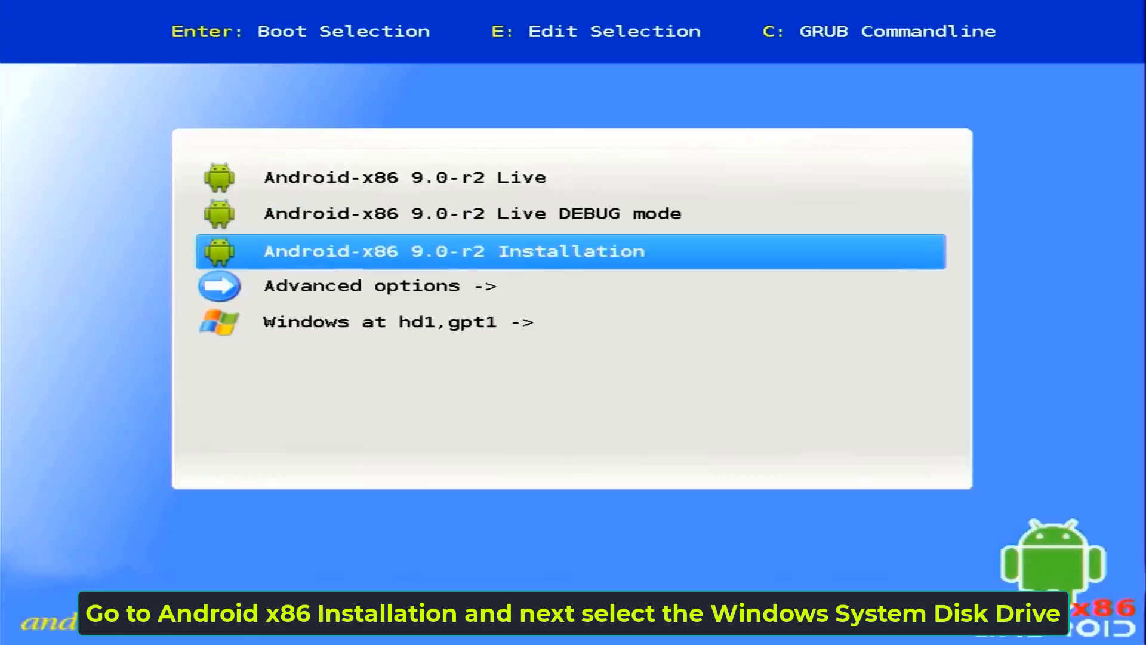
key(Return)
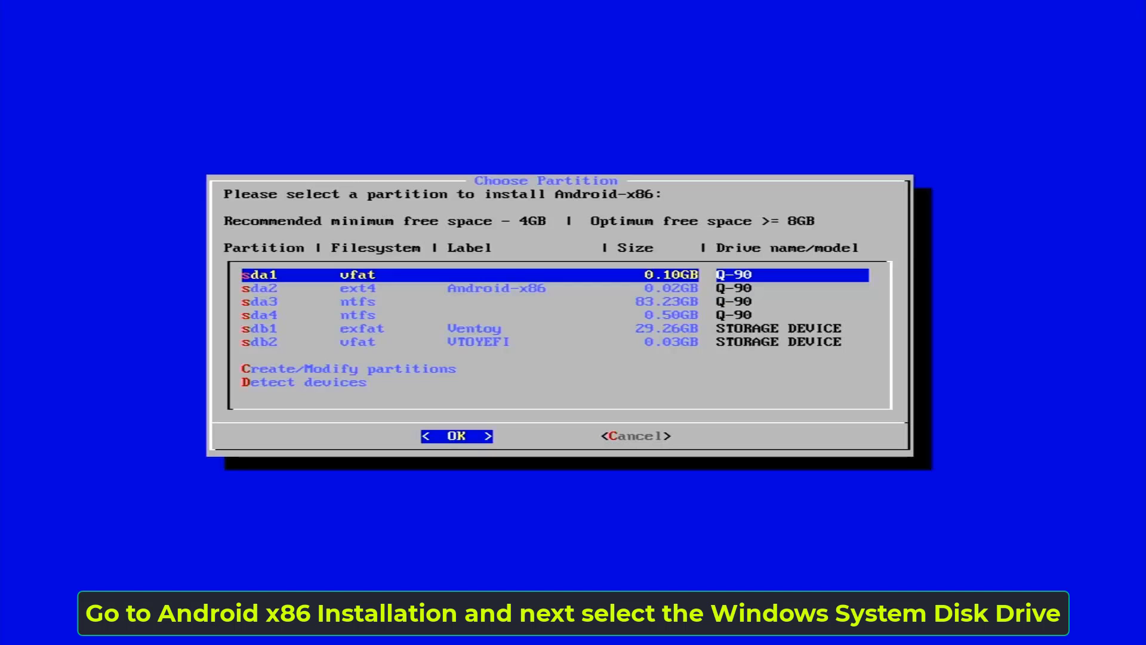
- Choose the 83.23GB ntfs partition sda3 as the Android-x86 installation target without re-formatting it
key(Down)
key(Down)
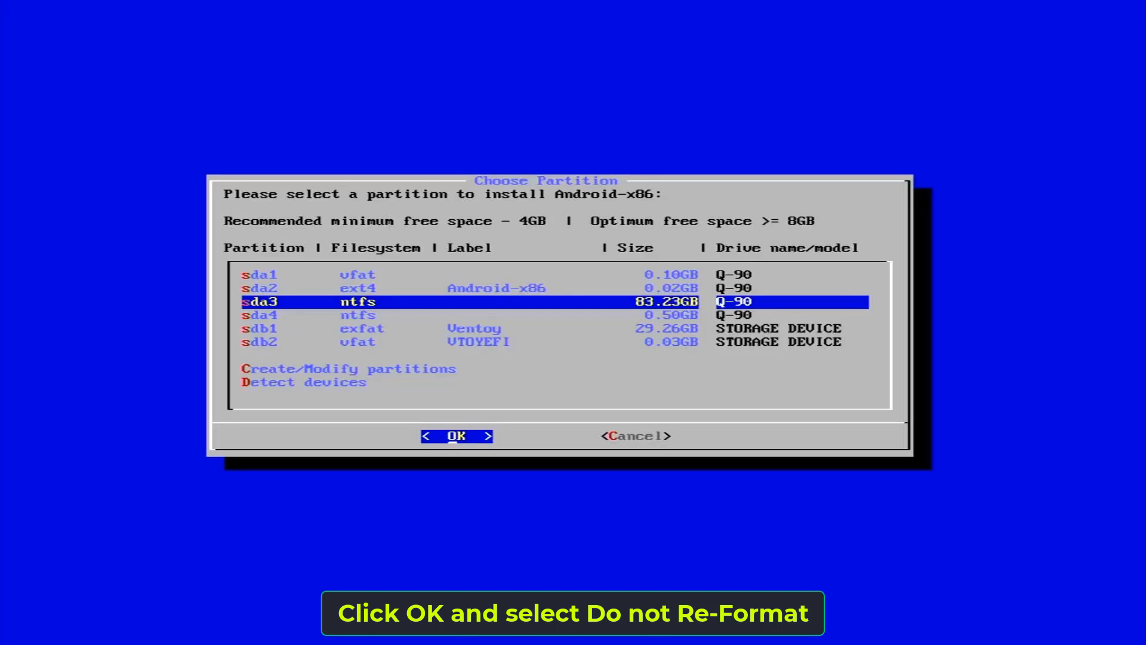
key(Return)
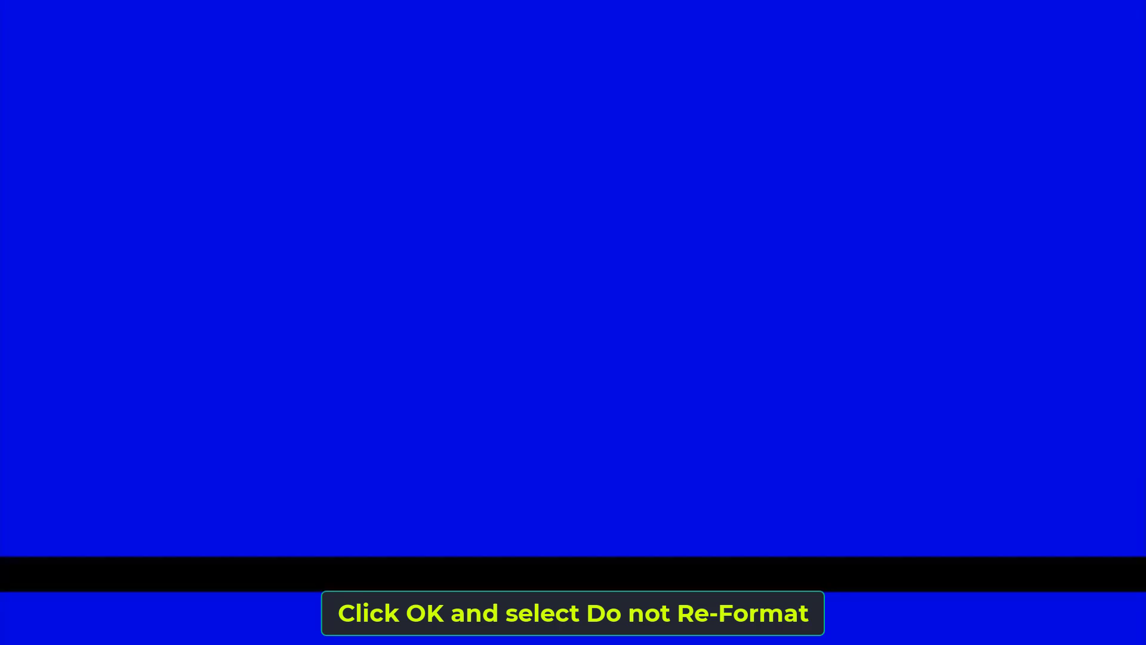
key(Return)
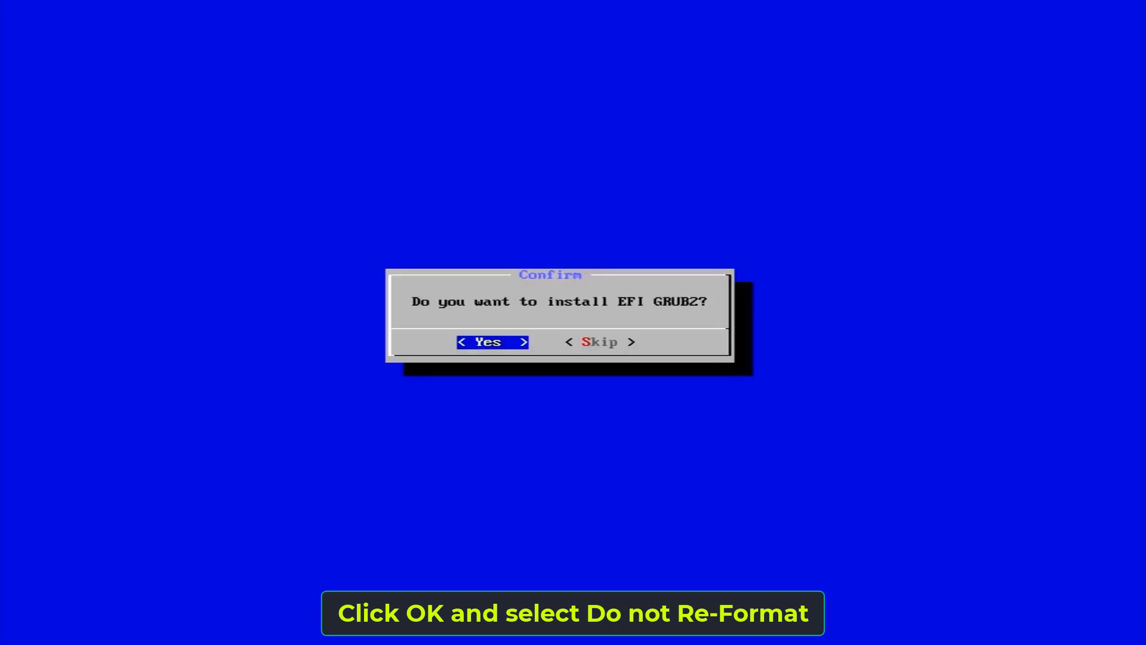
- Agree to install EFI GRUB2 and to install the /system directory as read-write
key(Return)
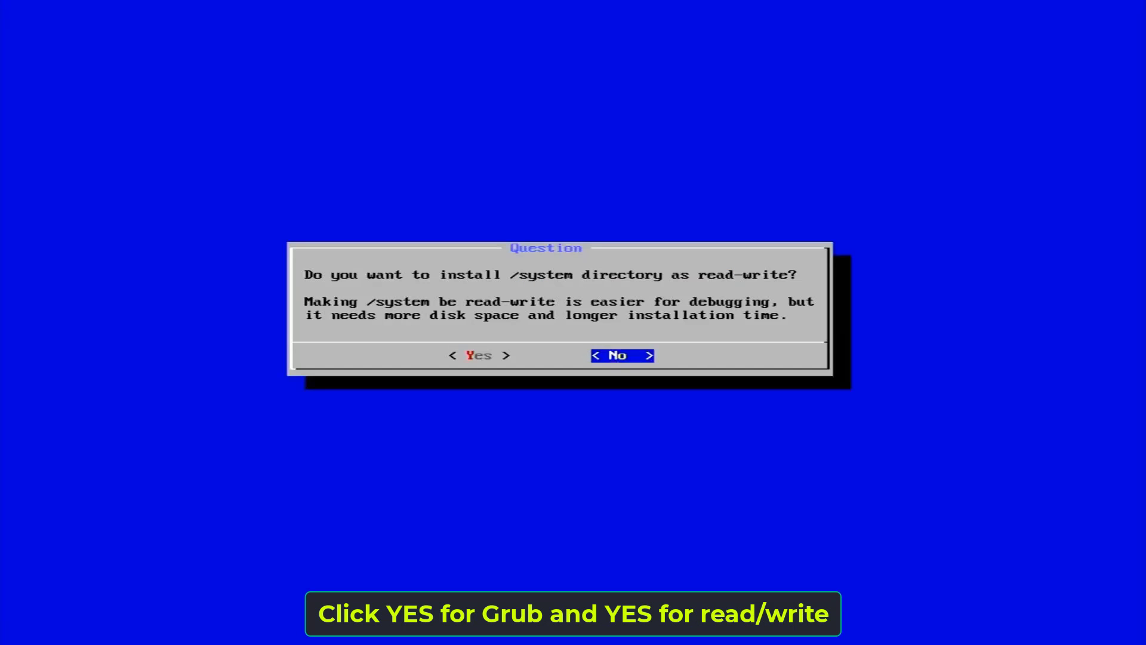
key(Left)
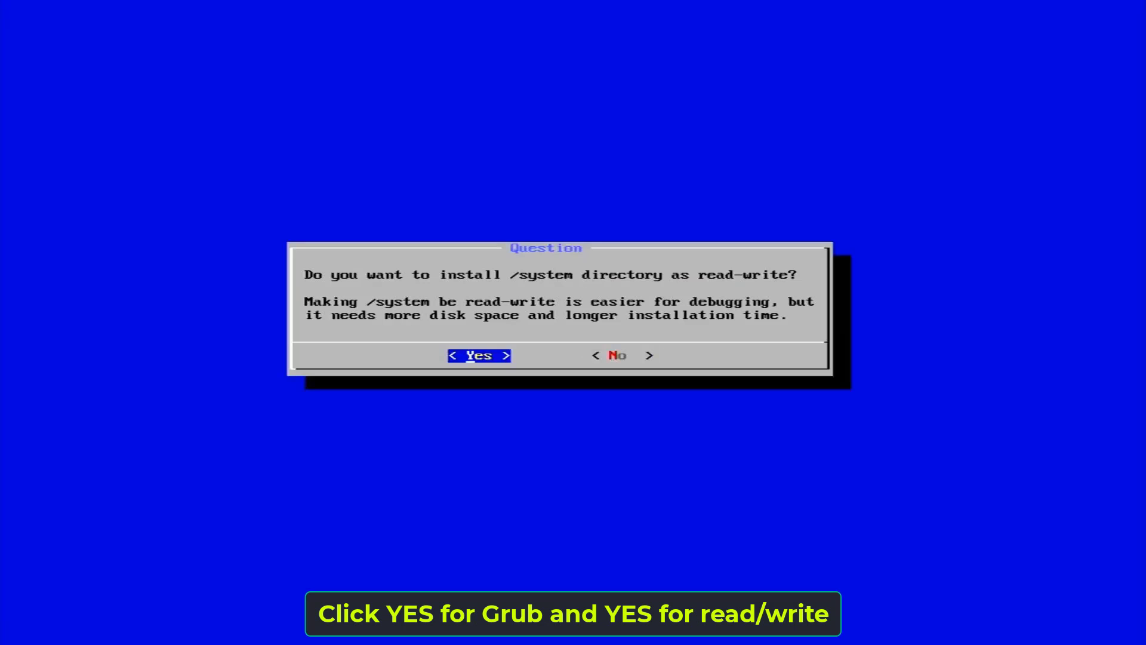
key(Return)
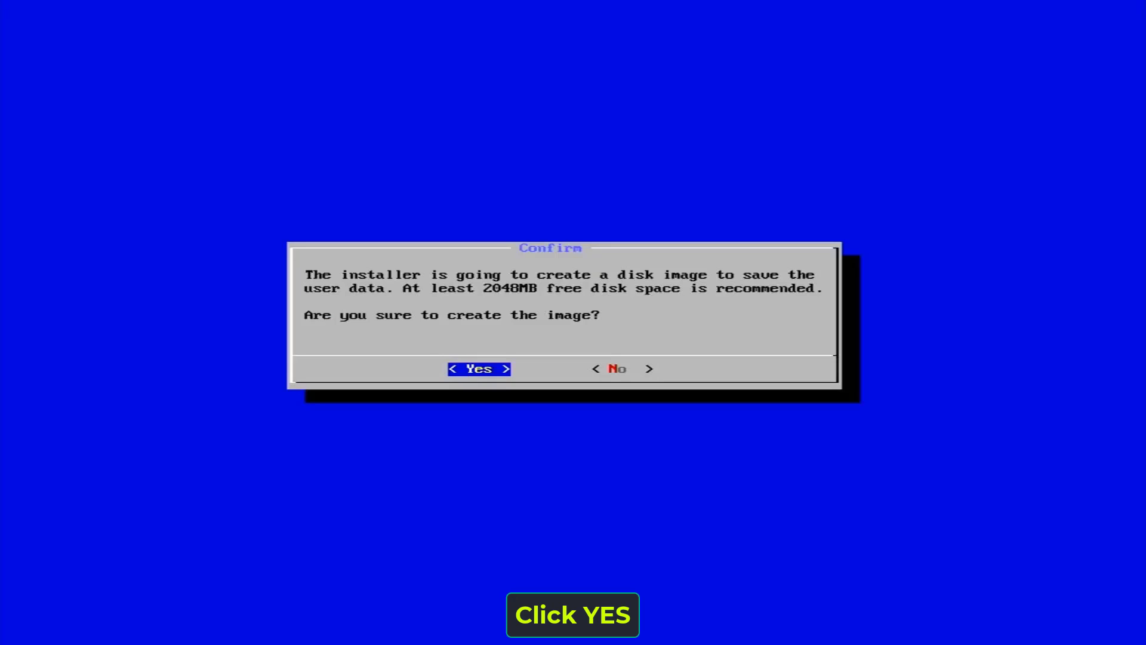
- Create the user data image with a size of 2048 MB and reboot the PC once the installation completes
key(Return)
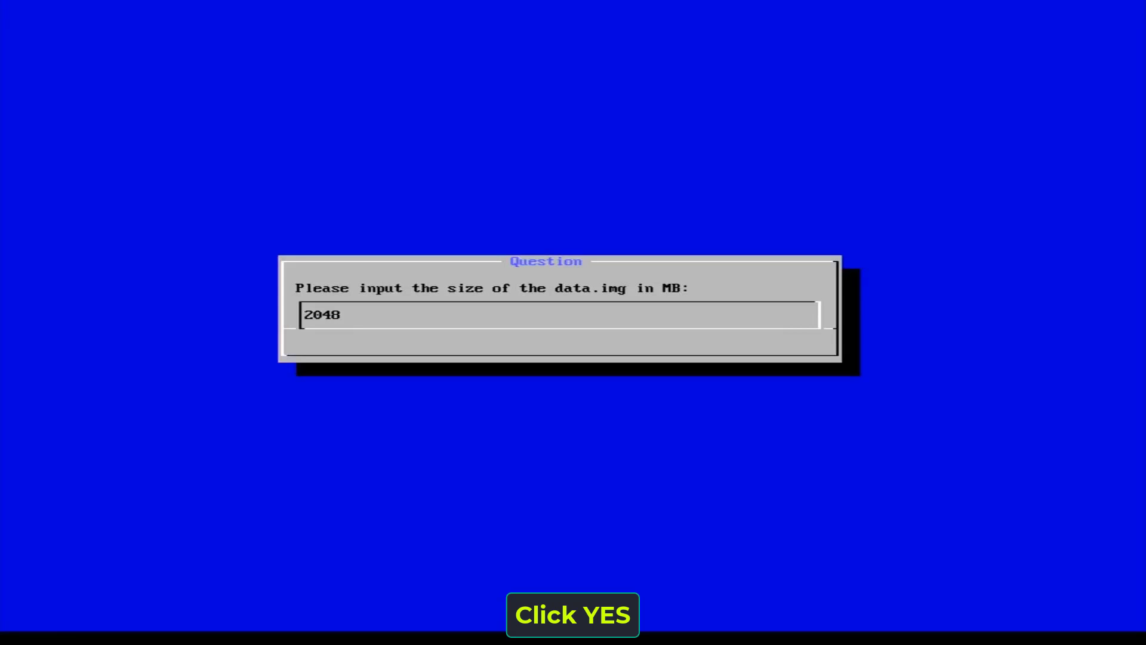
key(Return)
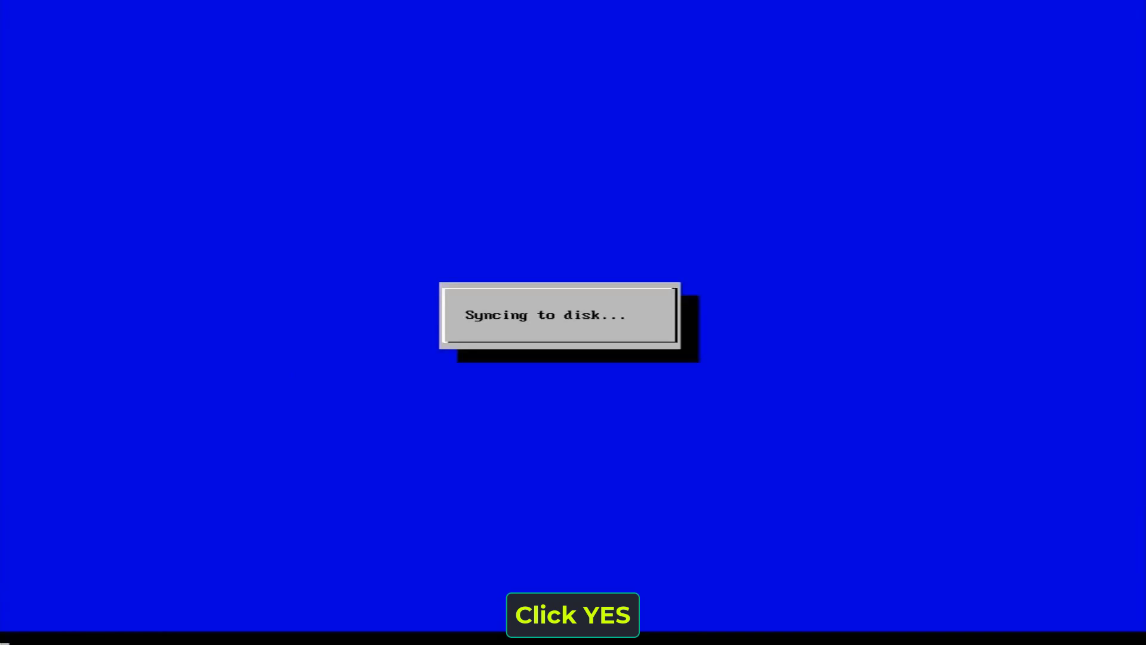
key(Down)
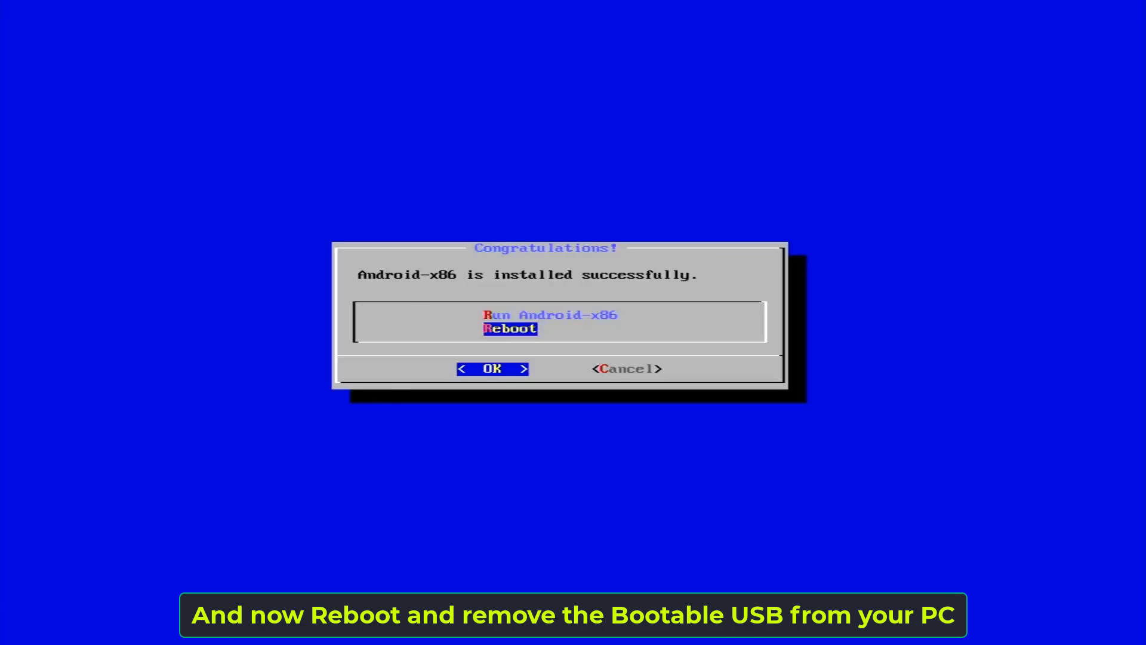
key(Return)
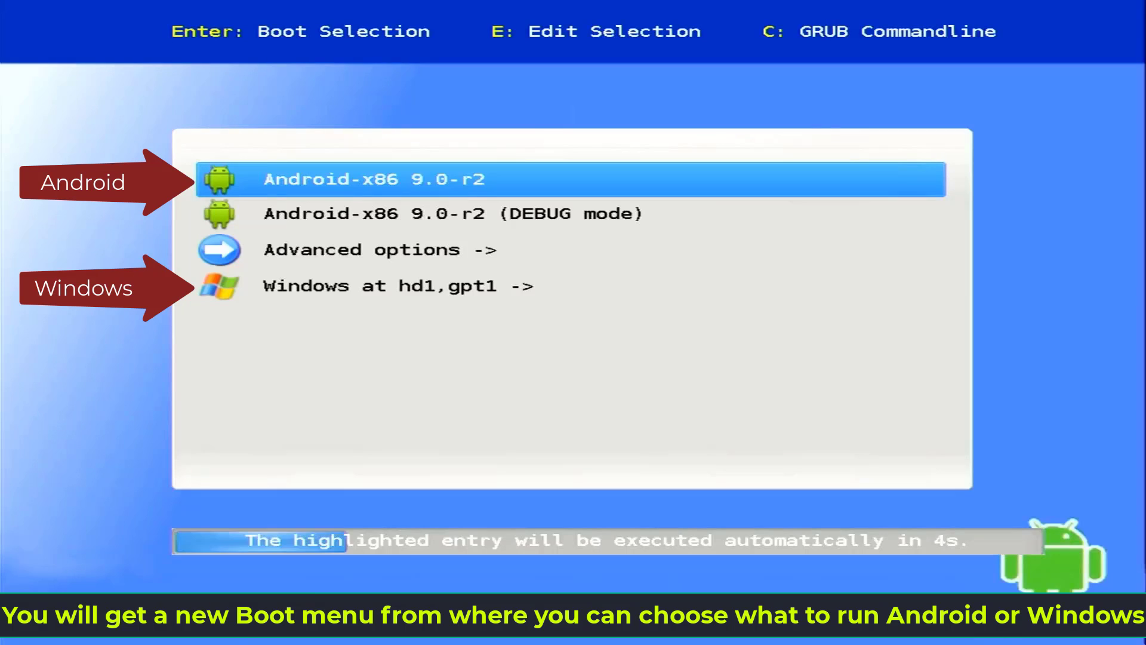
- Look through the new boot entries and boot the regular Android-x86 9.0-r2 system
key(Down)
key(Down)
key(Down)
key(Up)
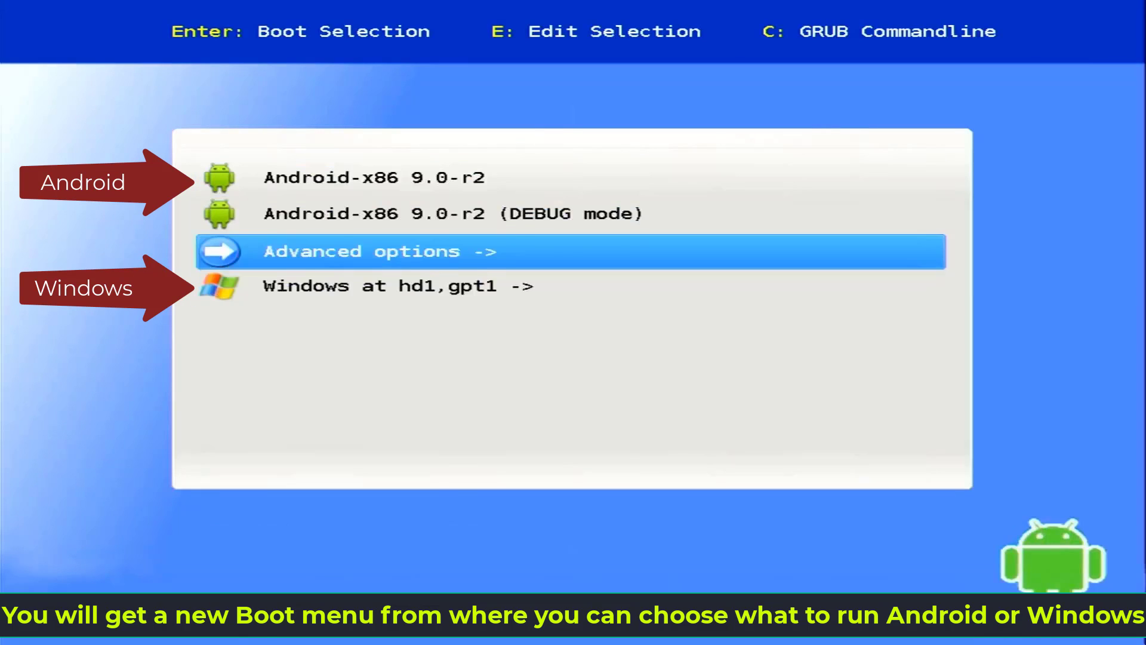
key(Up)
key(Up)
key(Return)
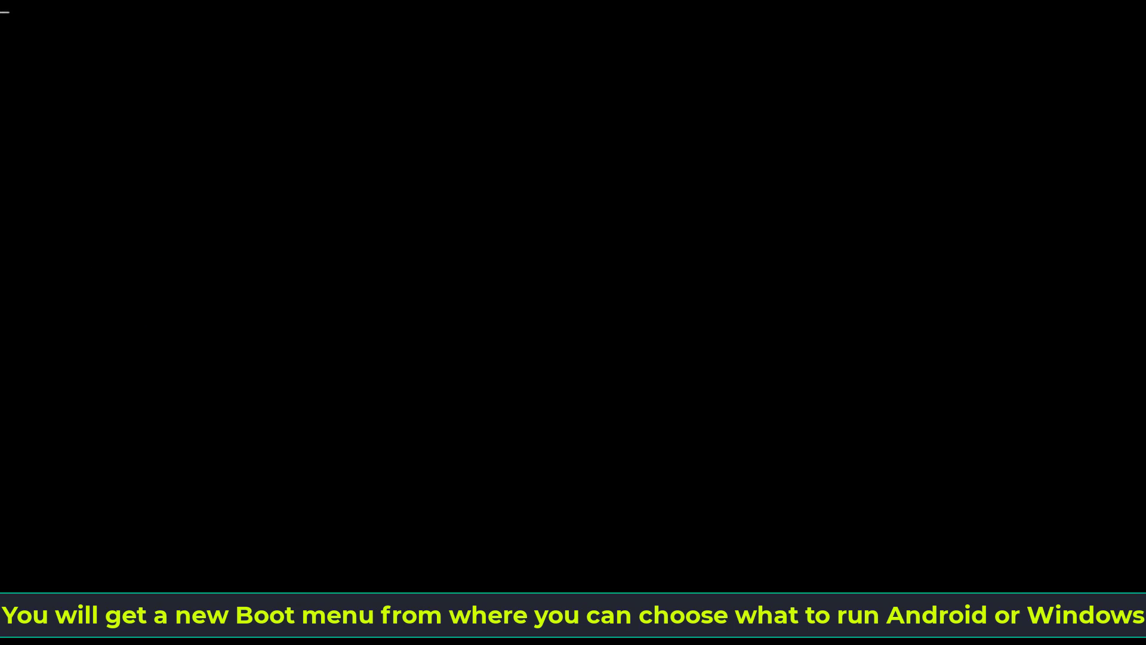